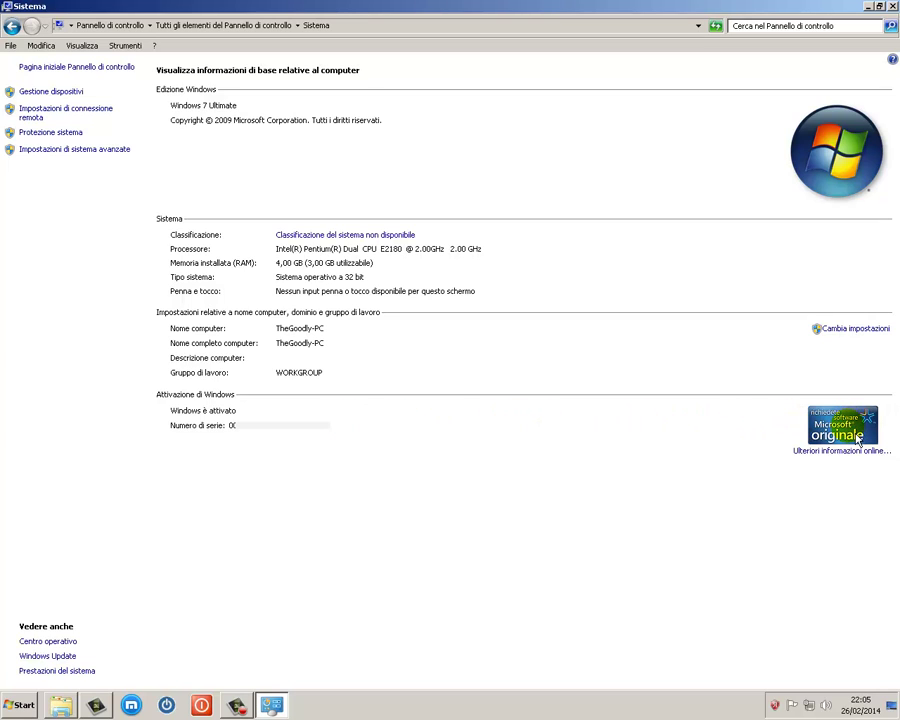
Look over the computer name properties and the device manager's hardware categories, closing each window
left_click(848, 330)
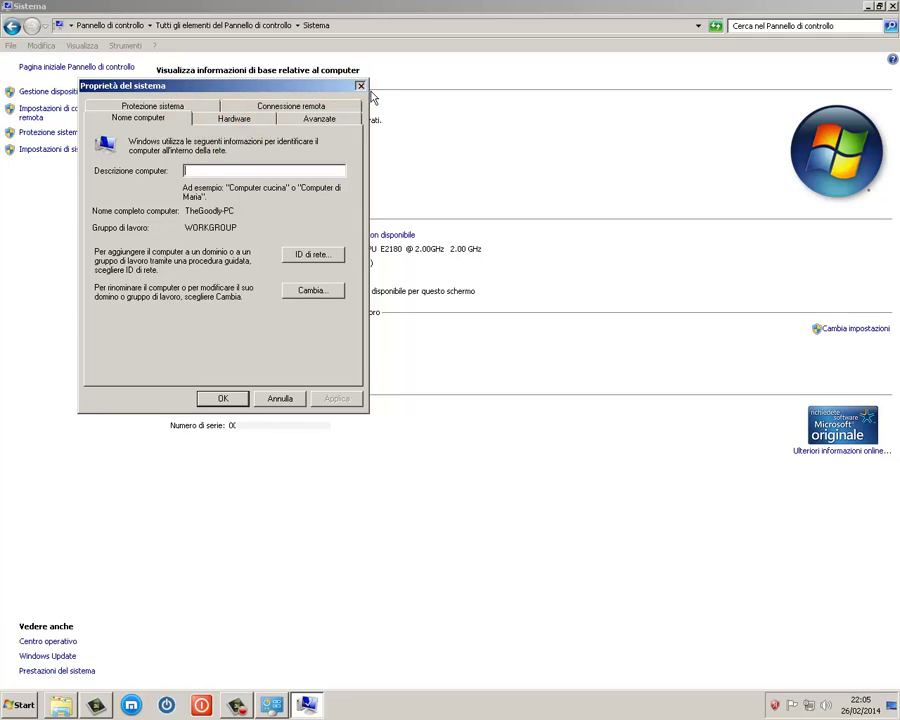
left_click(360, 86)
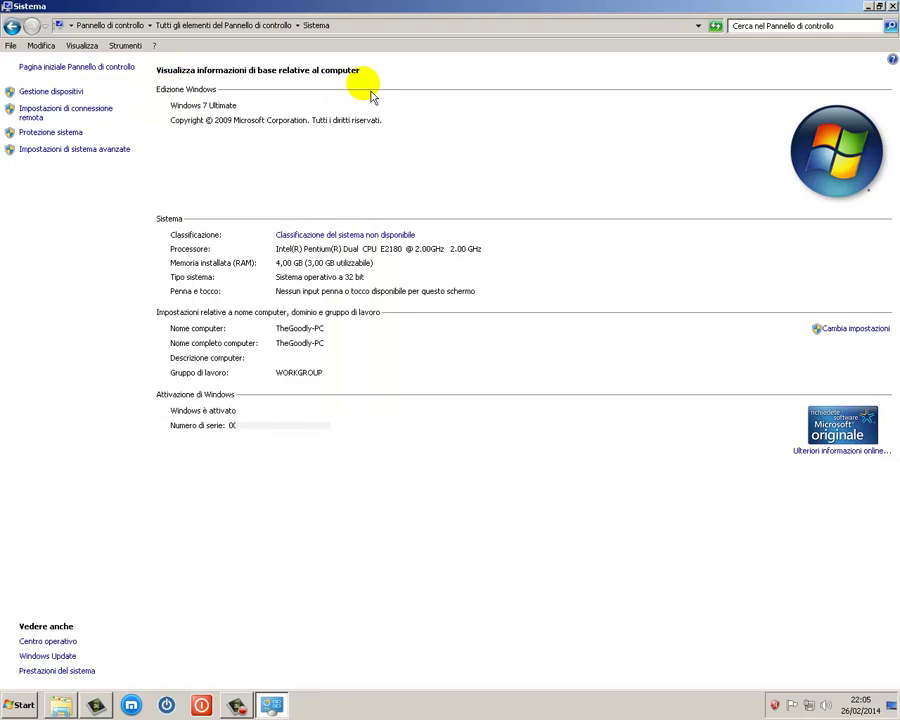
left_click(64, 95)
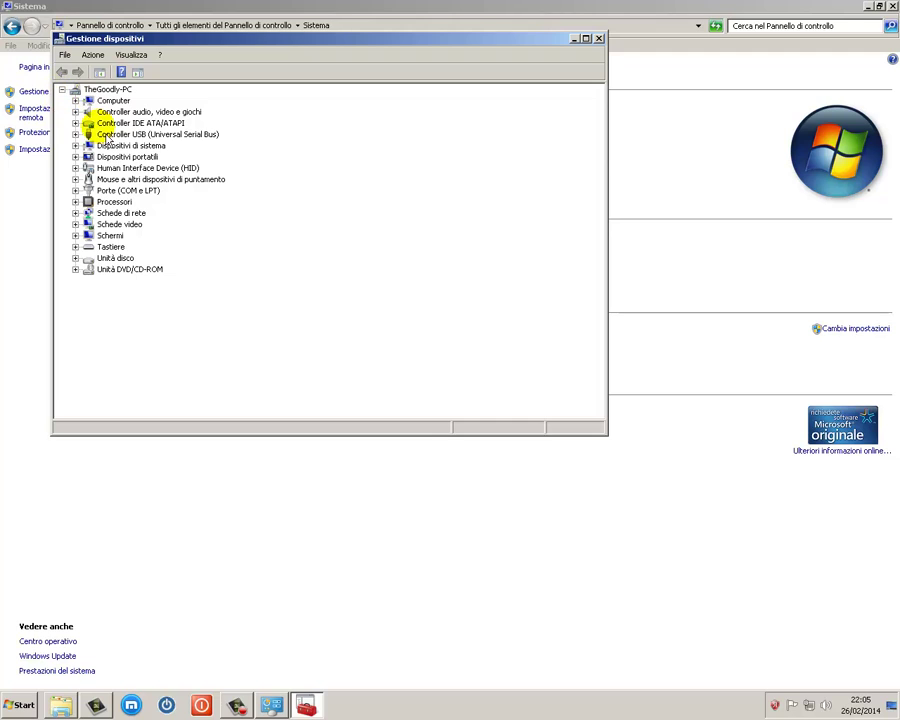
left_click(600, 39)
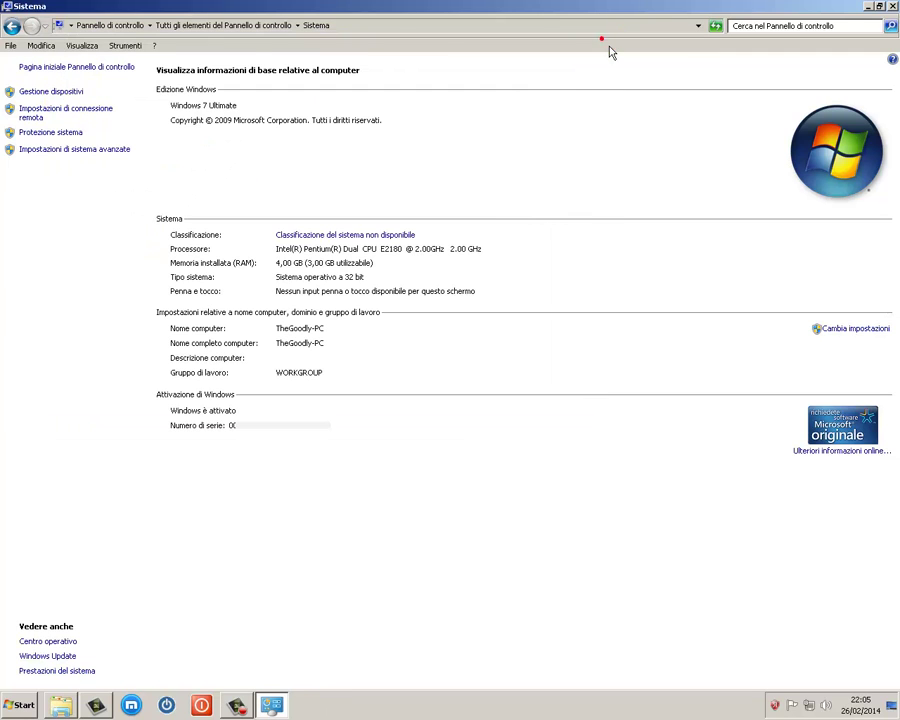
Open the remote connection settings and switch the Remote Assistance permission off and back on
left_click(32, 118)
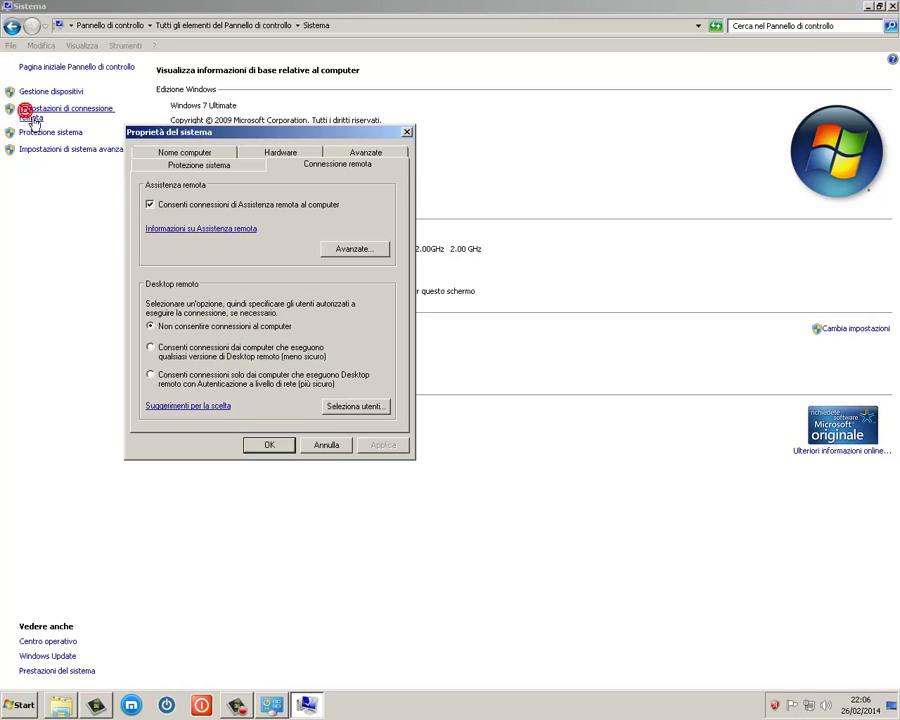
left_click(150, 204)
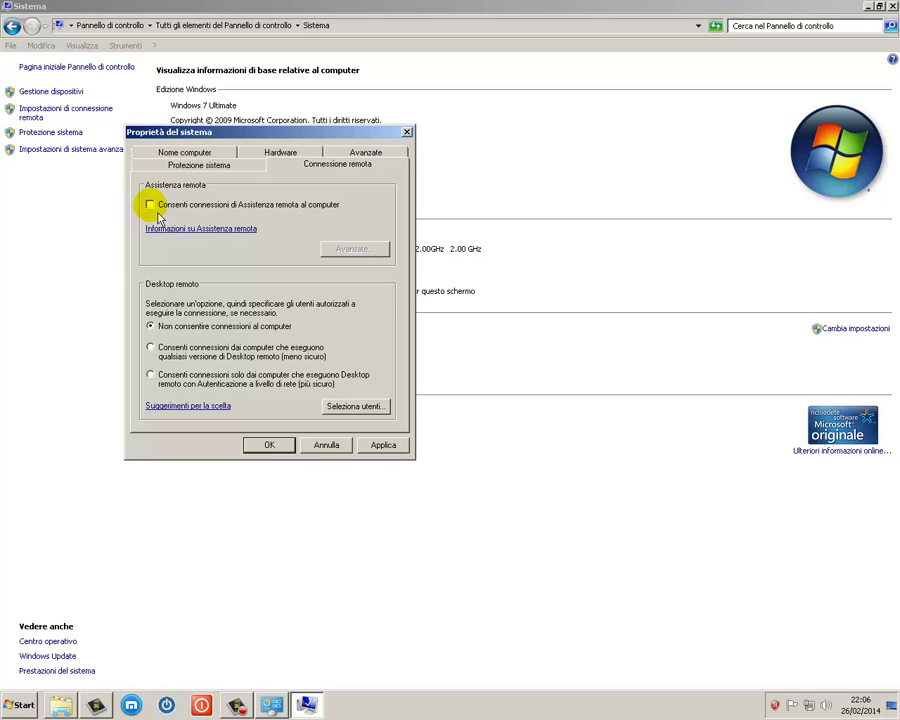
left_click(158, 213)
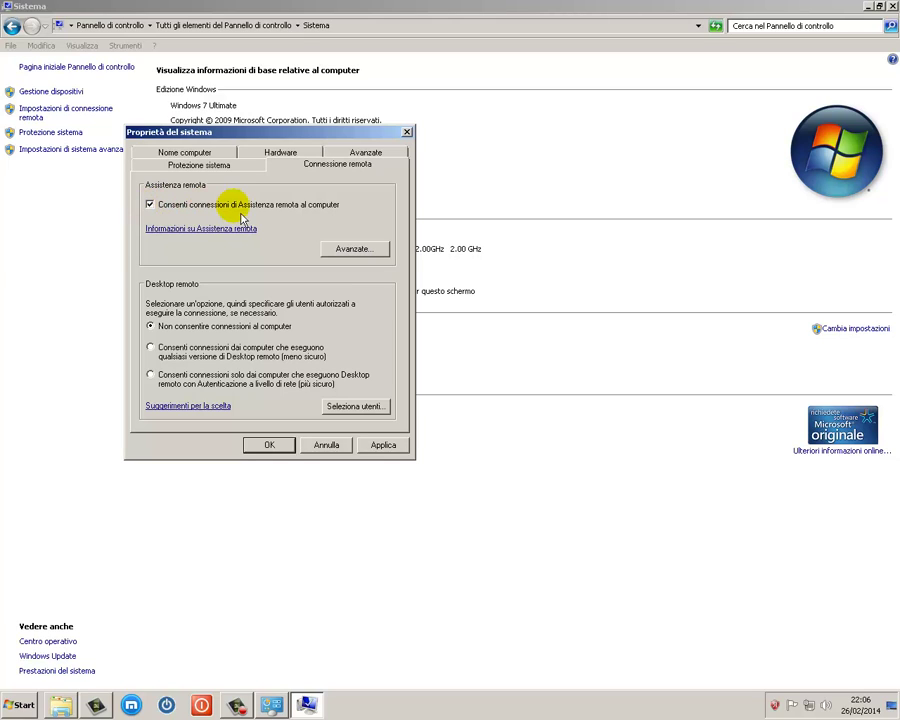
left_click_drag(350, 145, 417, 226)
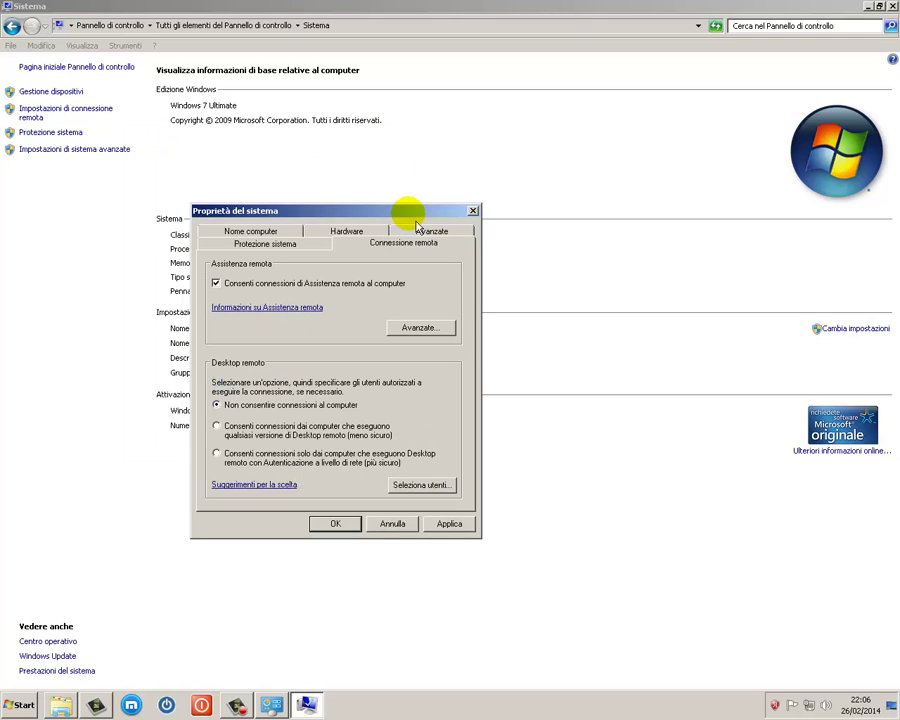
Review the advanced Remote Assistance settings, including the time units for open invitations, and cancel without changes
left_click(427, 338)
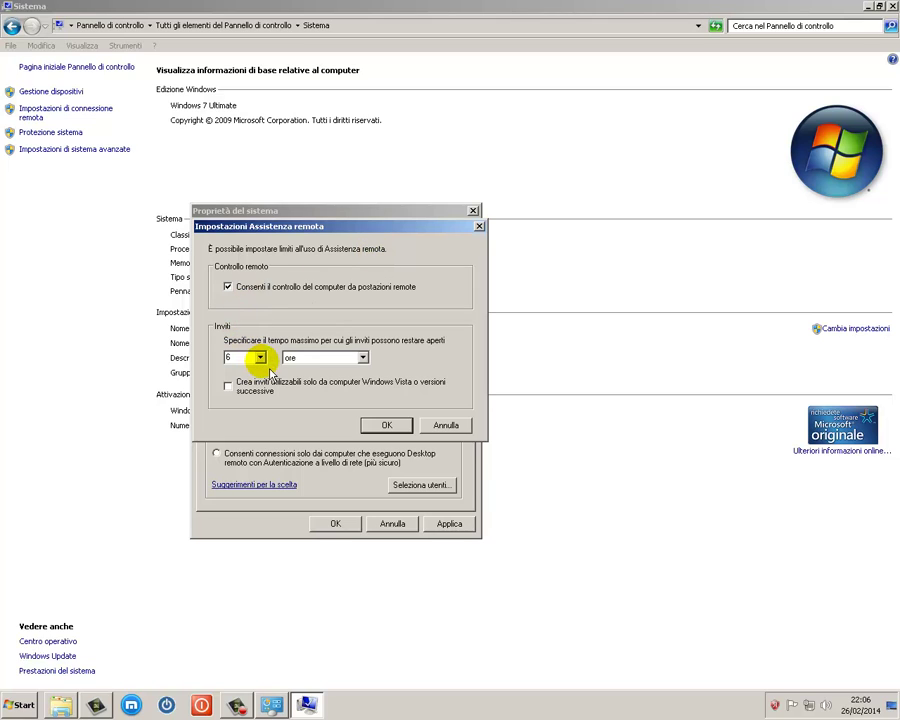
left_click(363, 358)
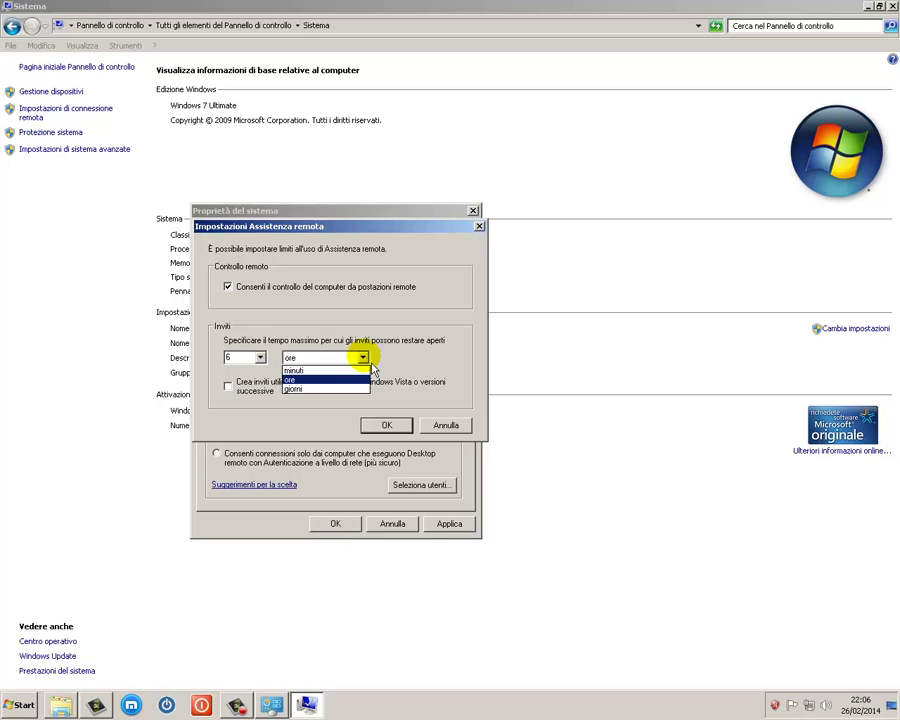
left_click(432, 425)
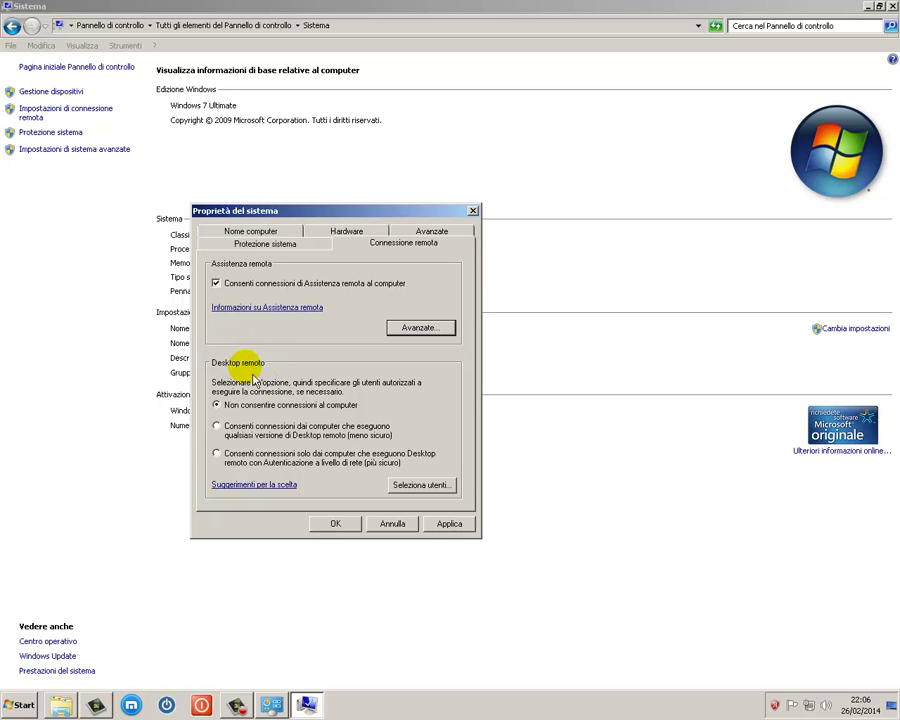
Try both options for allowing Remote Desktop connections, ending on computers running any version of Remote Desktop
left_click(218, 428)
left_click(218, 455)
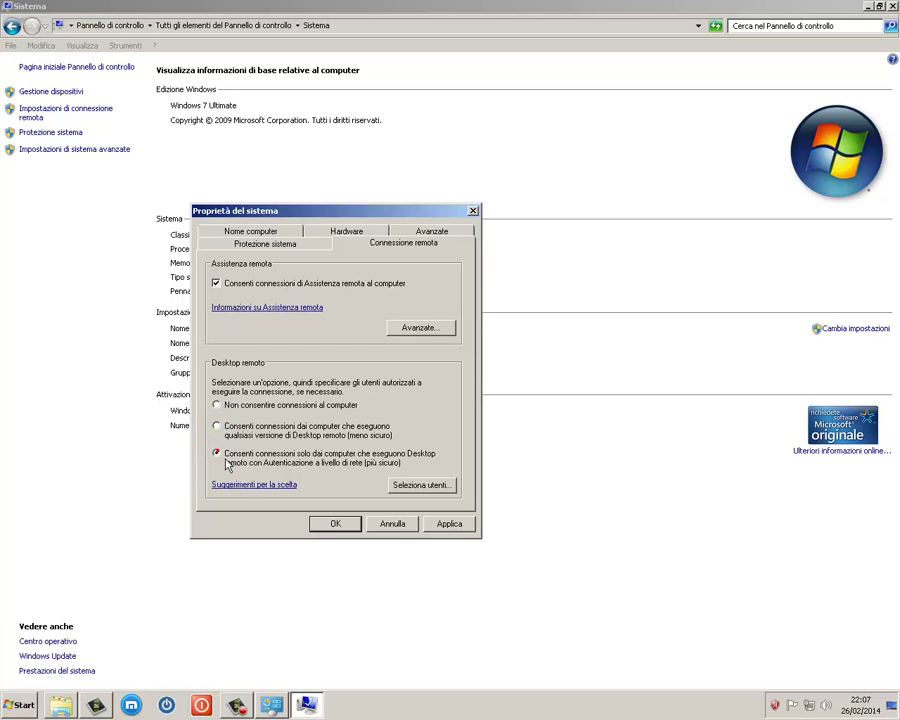
left_click(217, 427)
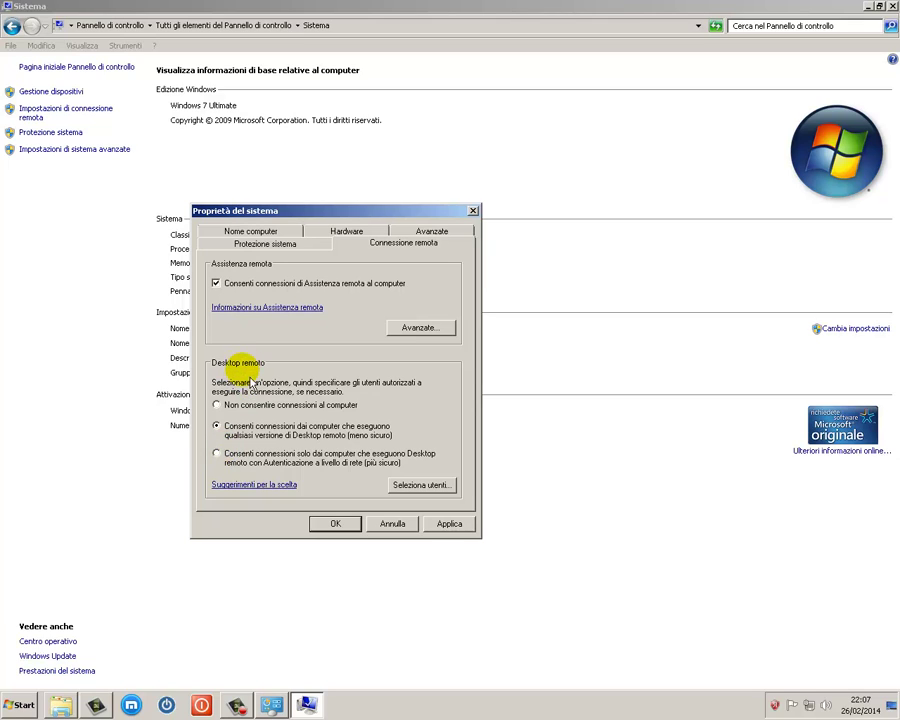
Open the list of Remote Desktop users beside the system properties and start adding a user
left_click(422, 487)
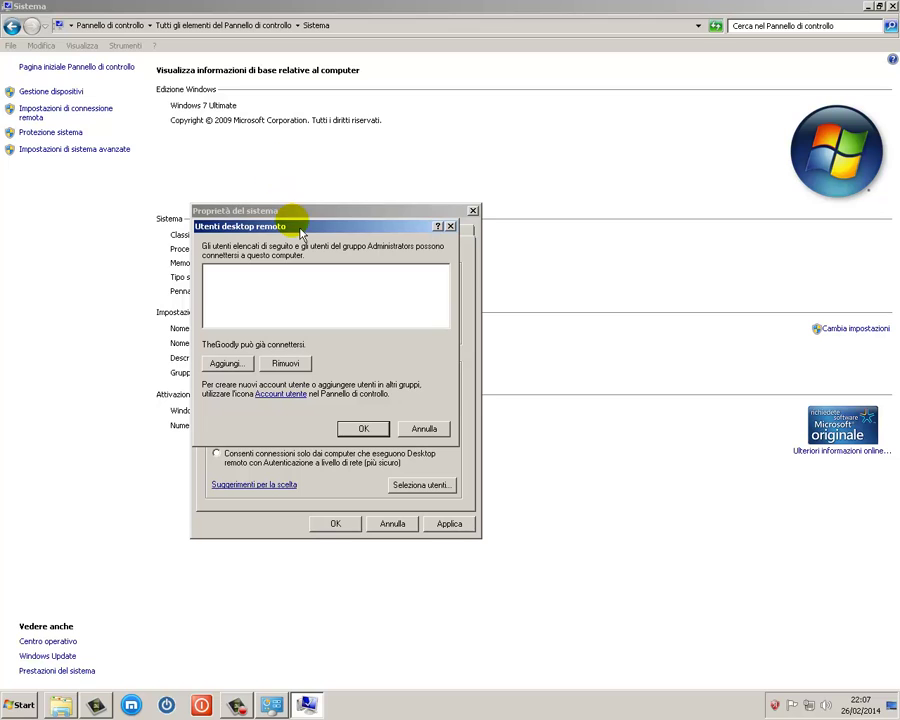
left_click_drag(300, 233, 590, 218)
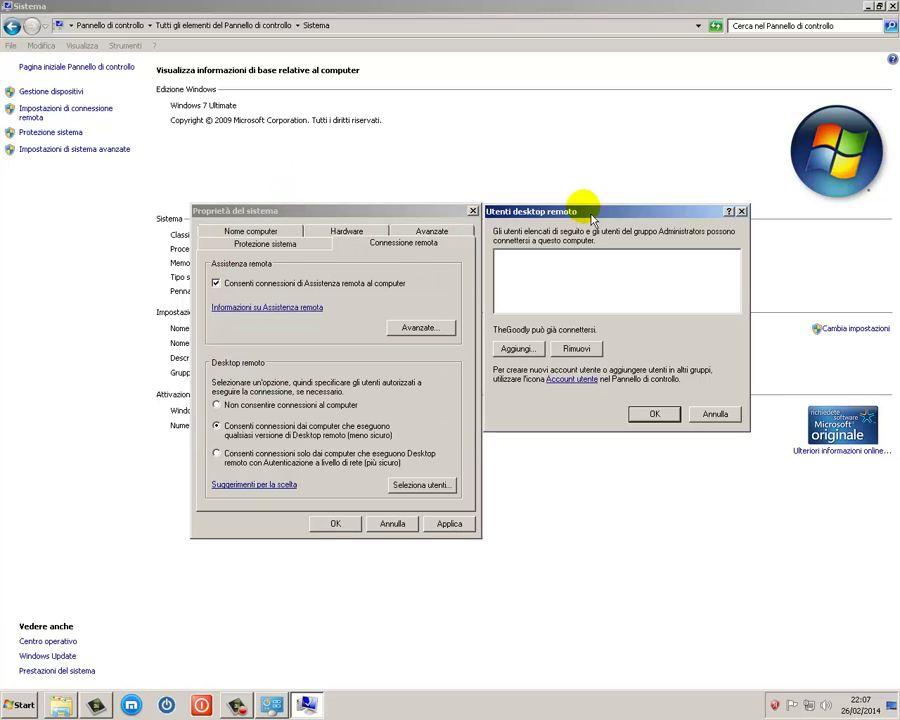
left_click(518, 349)
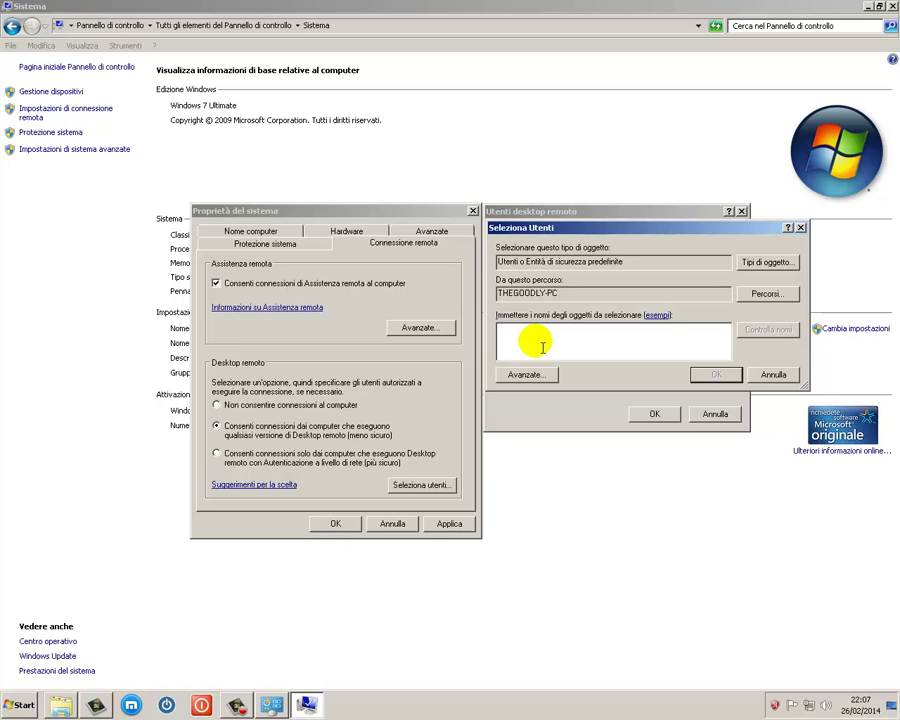
Read the help page with syntax examples for entering object names, and close it
left_click(662, 316)
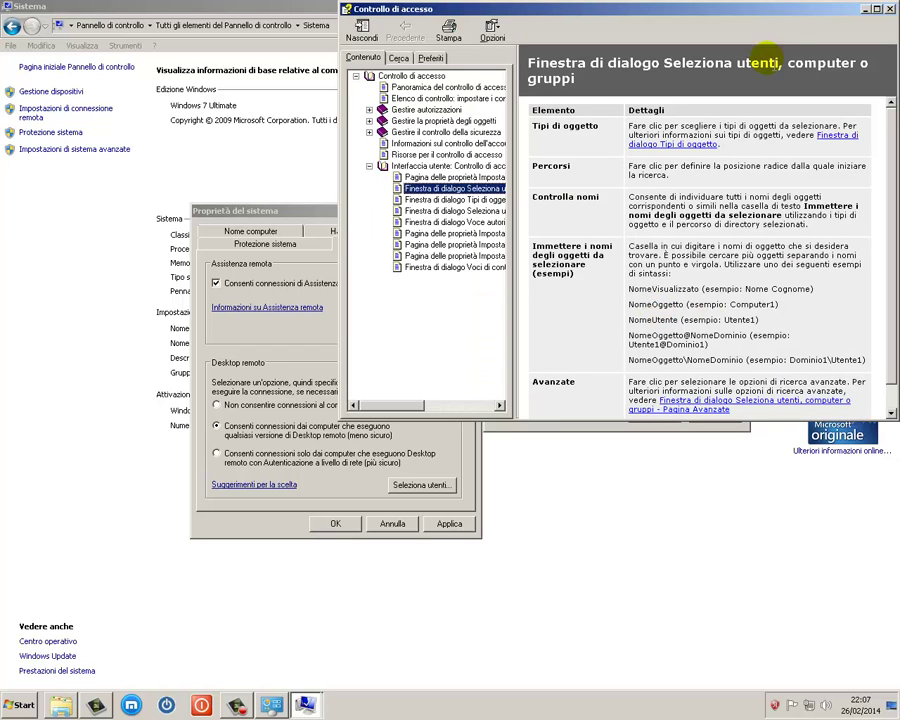
double_click(617, 10)
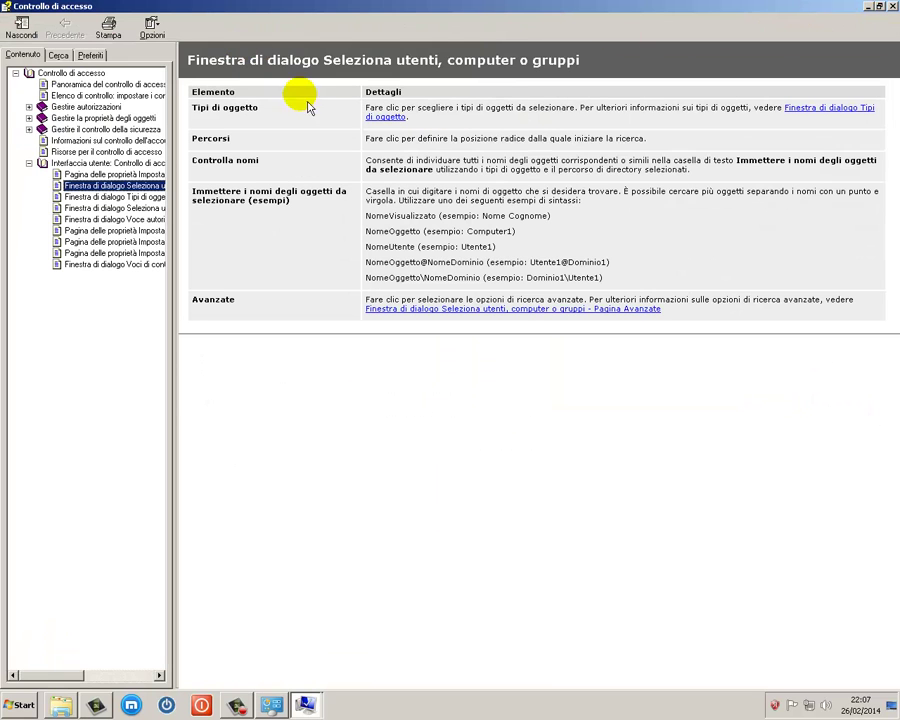
left_click_drag(360, 107, 557, 311)
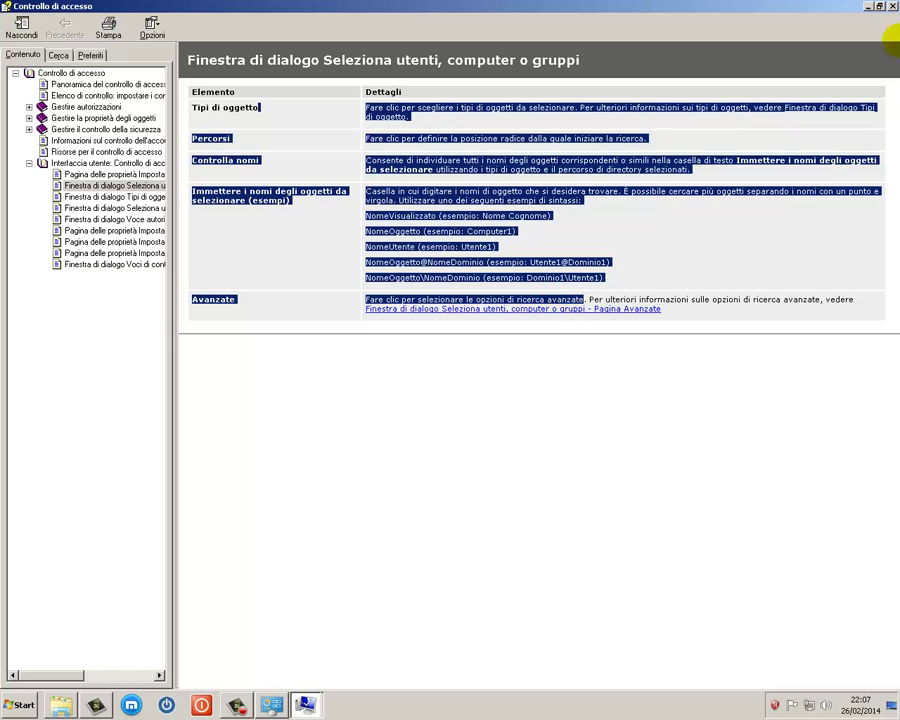
left_click(891, 7)
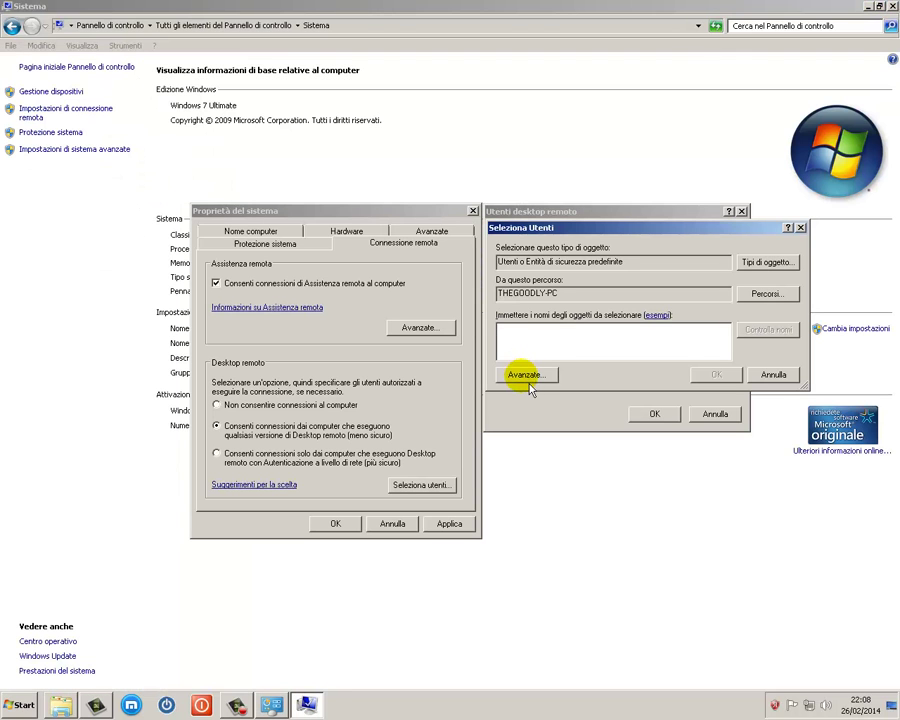
In the advanced user search, limit the object types to Utenti and search for the computer's accounts
left_click(525, 376)
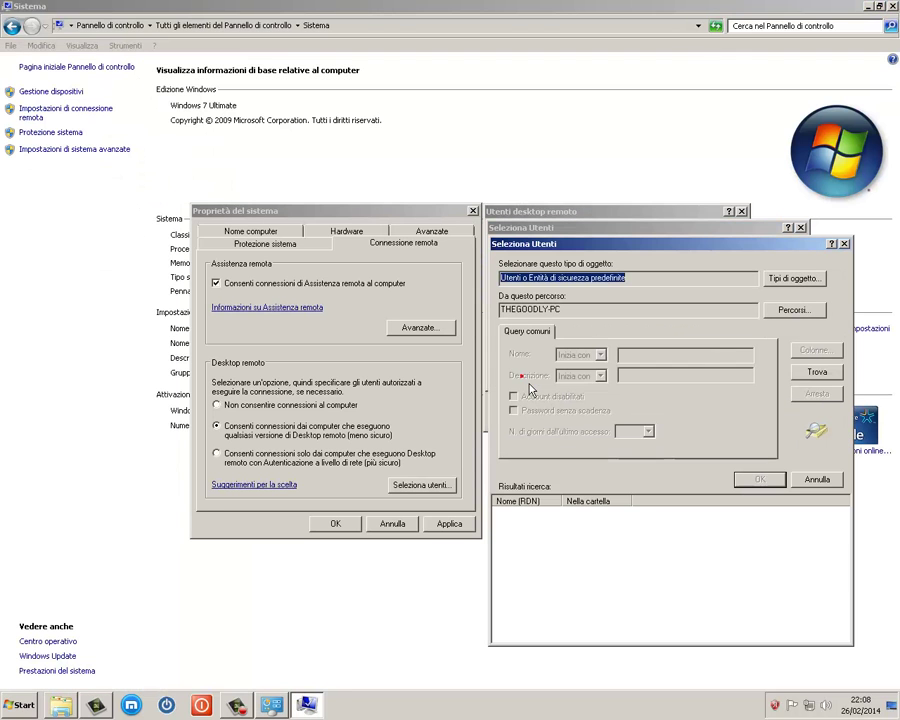
left_click(808, 280)
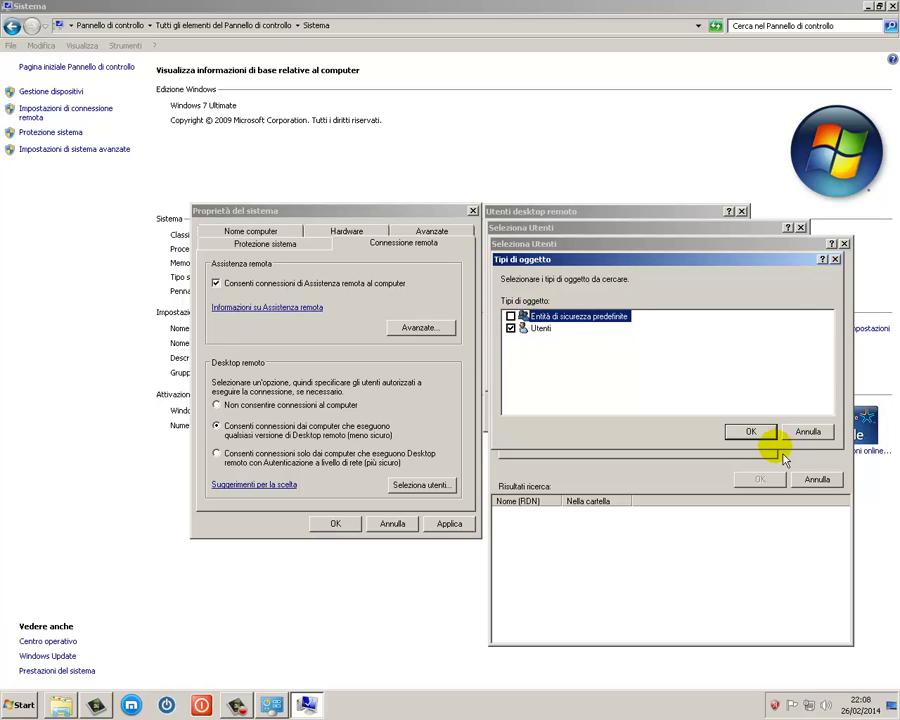
left_click(758, 434)
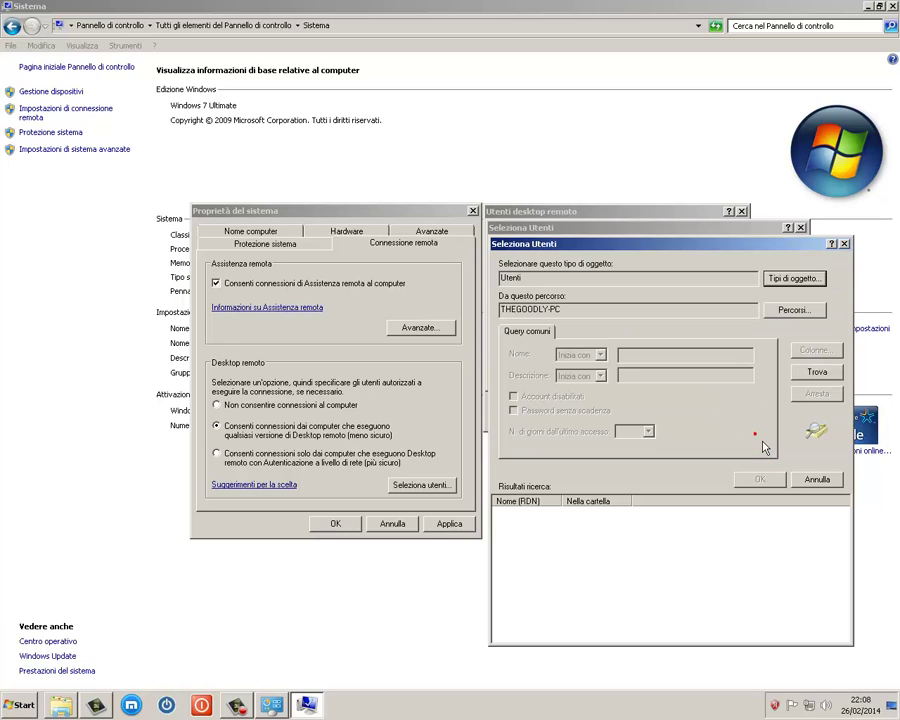
left_click(817, 377)
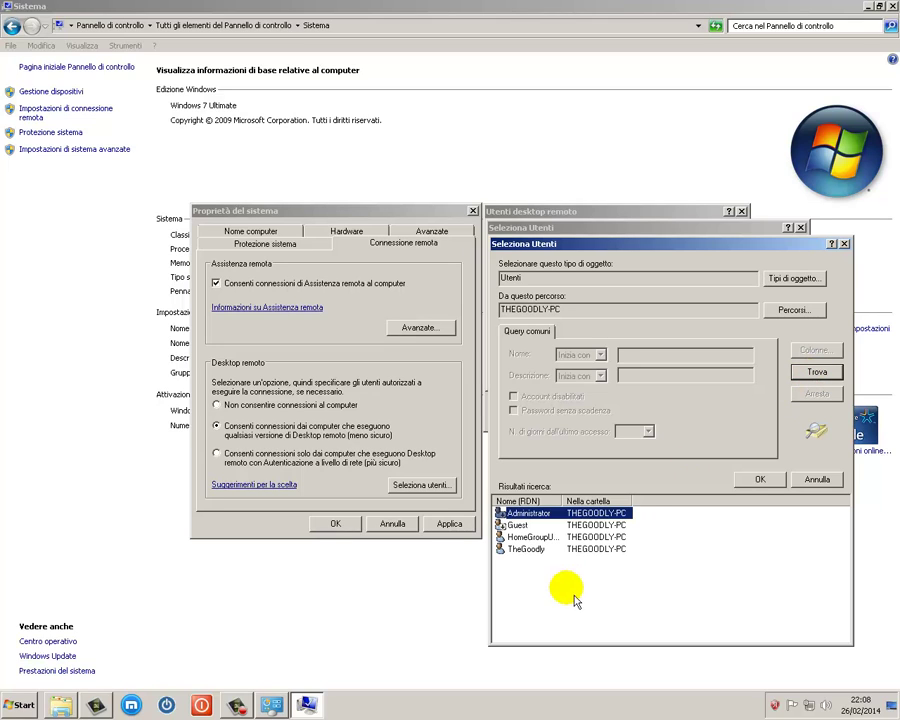
Choose the Administrator account from the search results and confirm it as a Remote Desktop user
left_click(566, 526)
left_click(525, 537)
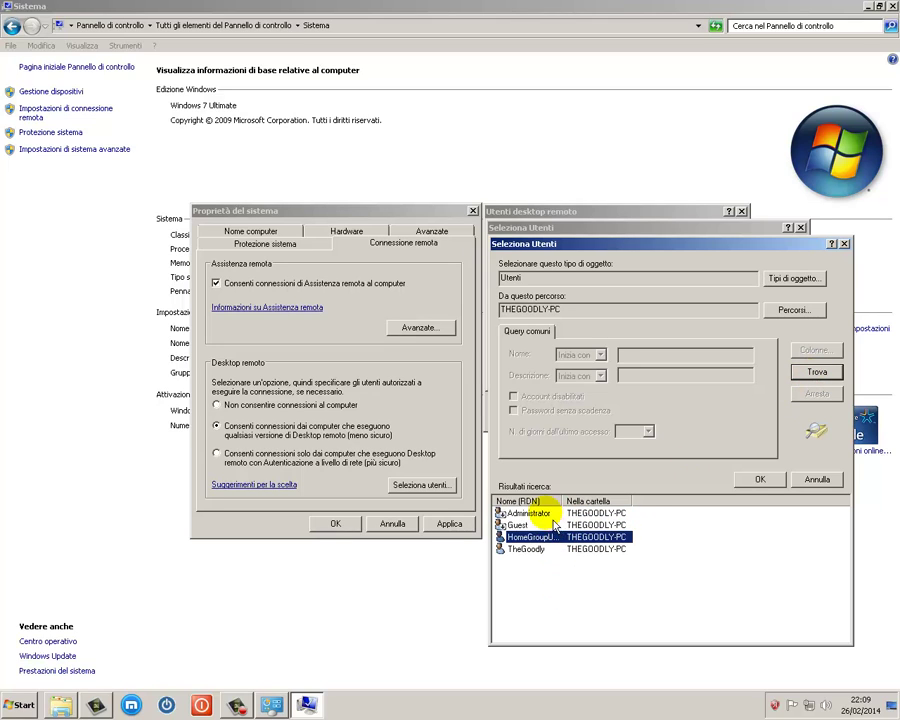
left_click(530, 513)
key("Return")
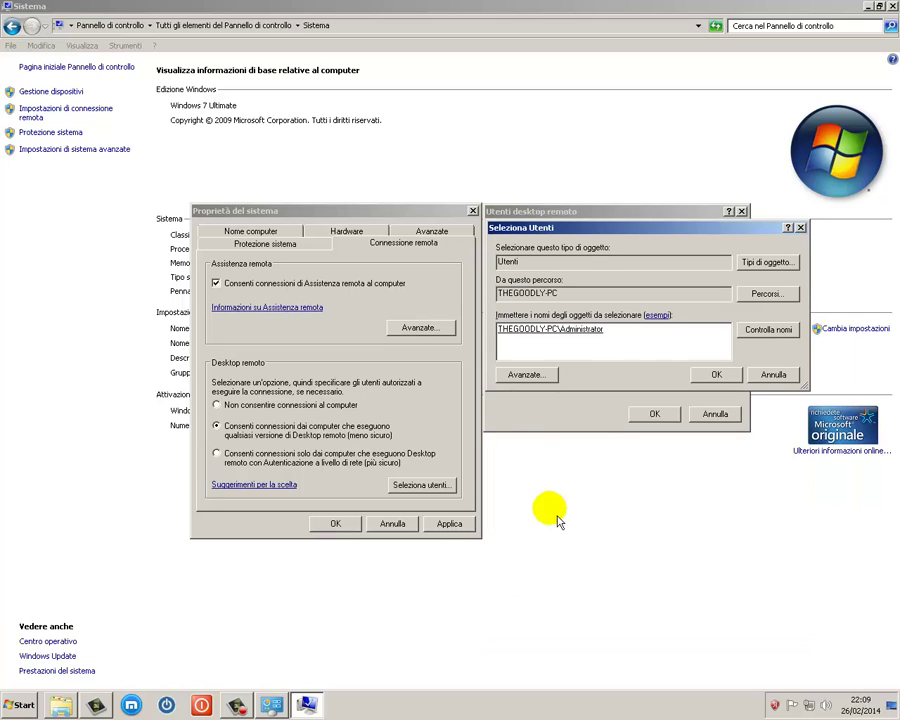
left_click(716, 374)
left_click(668, 416)
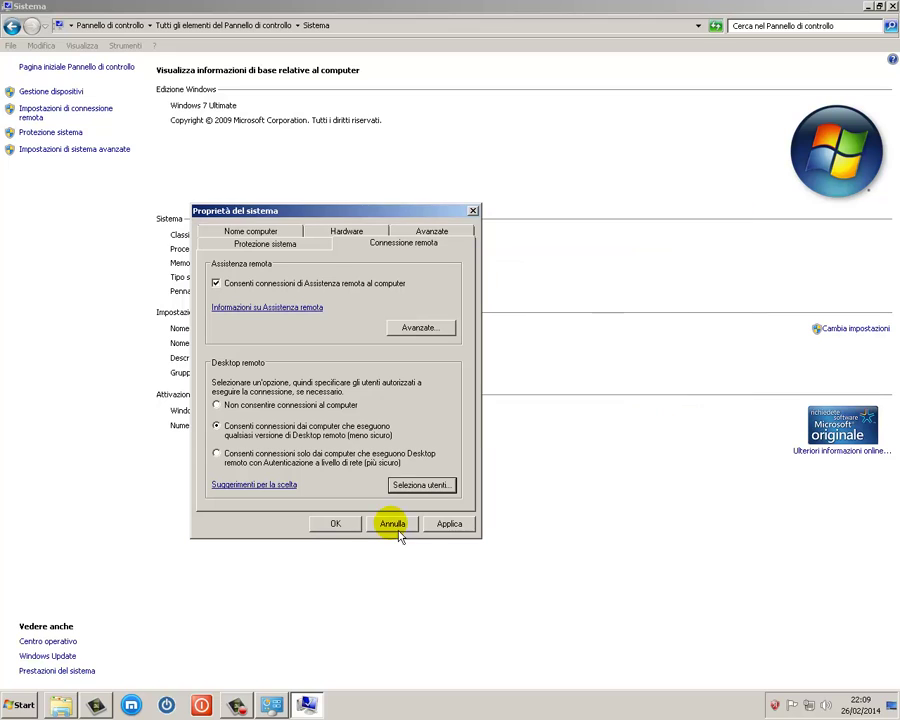
Cancel the system properties and reopen them at the system protection settings
left_click(265, 249)
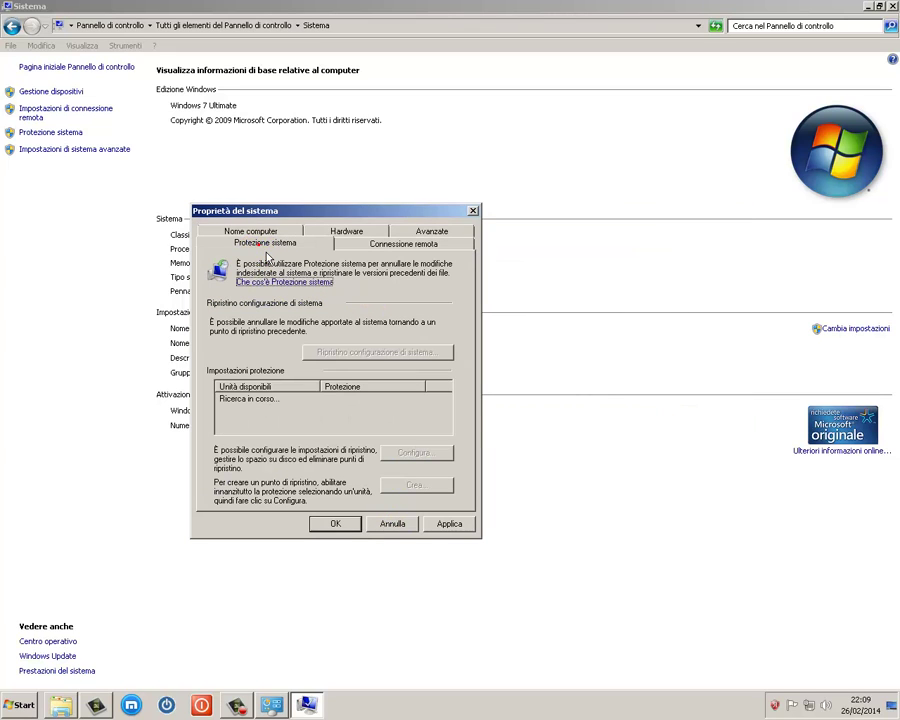
left_click(391, 525)
left_click(74, 136)
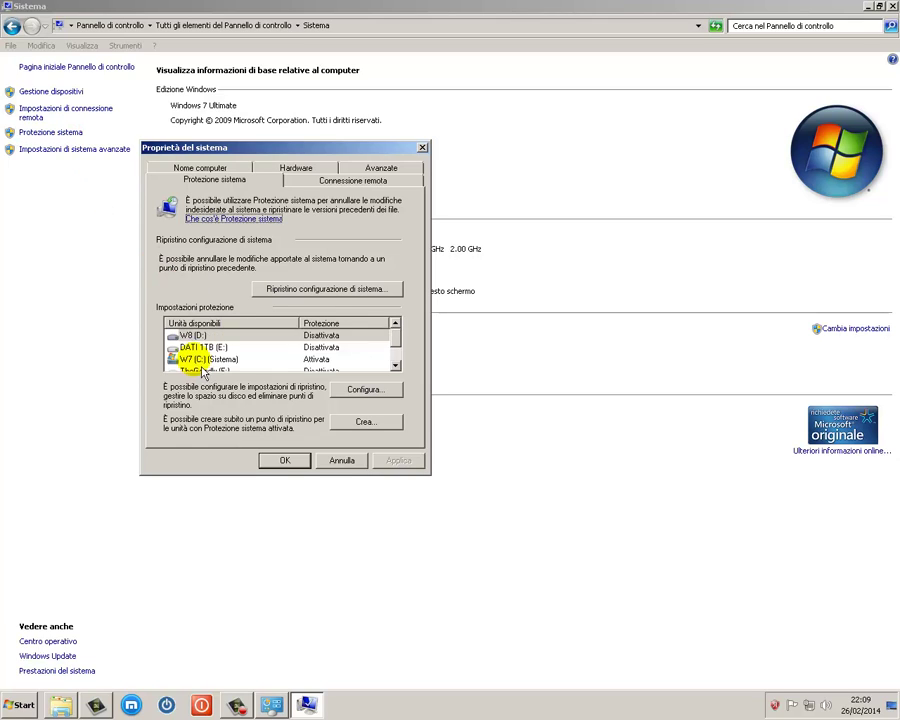
Try lowering the maximum disk usage for system protection on drive W7 (C:) to 2%, and discard the change
left_click(210, 360)
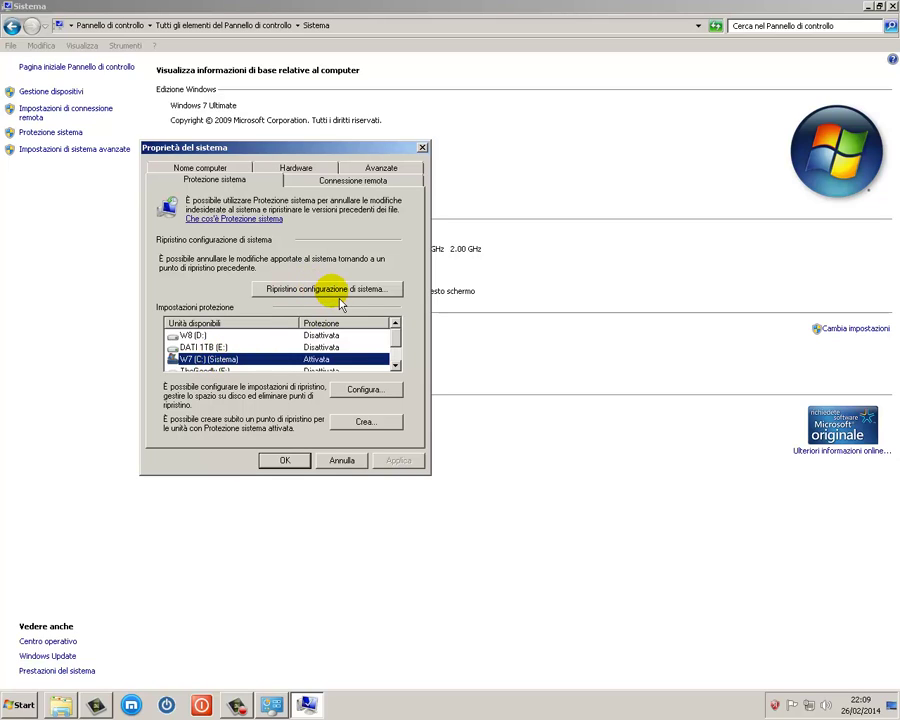
left_click(365, 391)
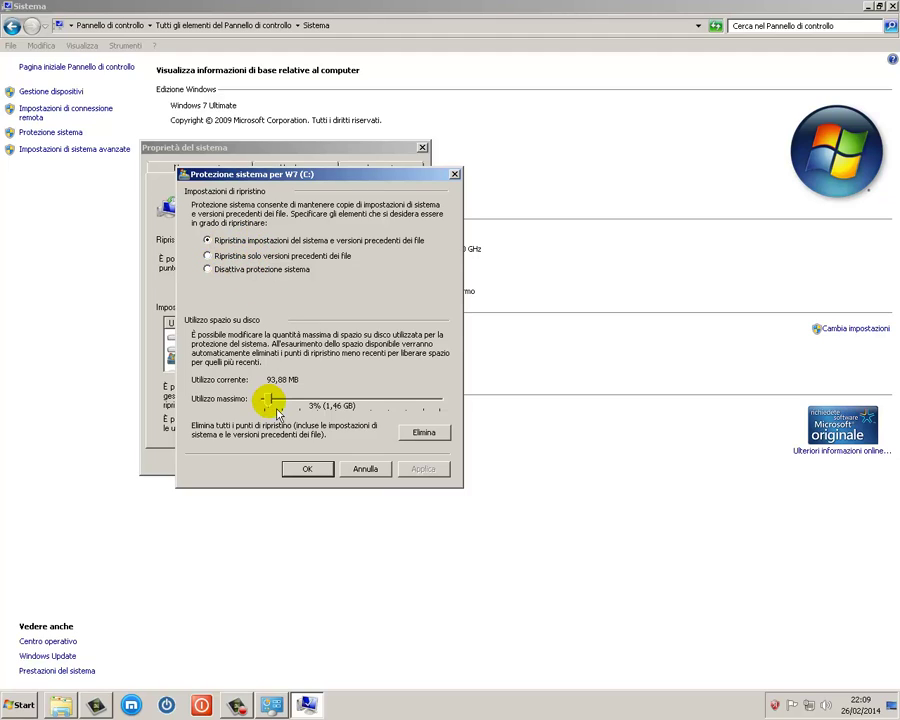
left_click_drag(268, 401, 273, 406)
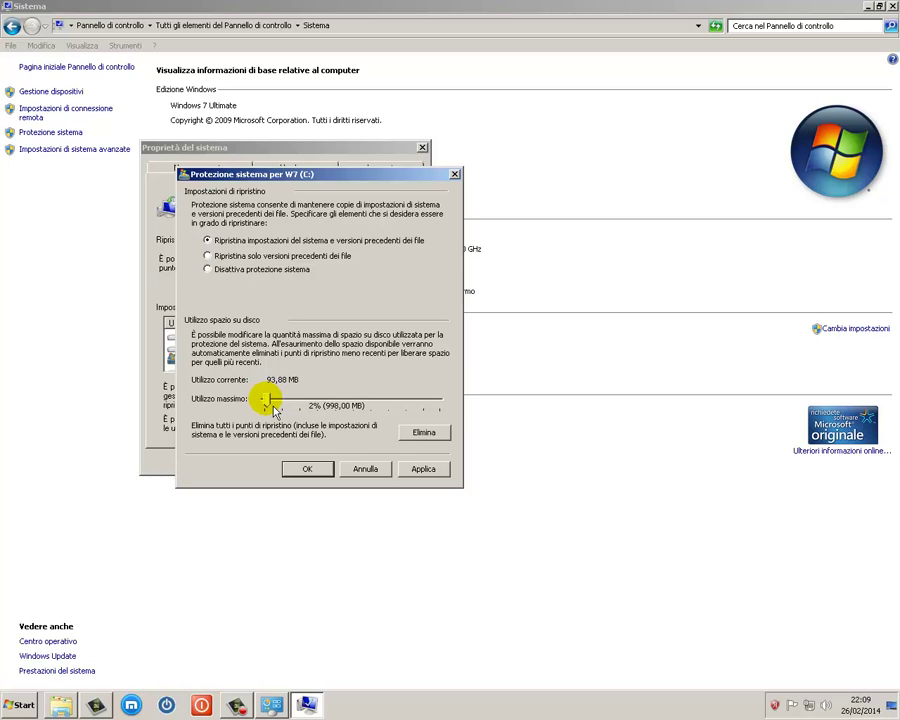
left_click(366, 469)
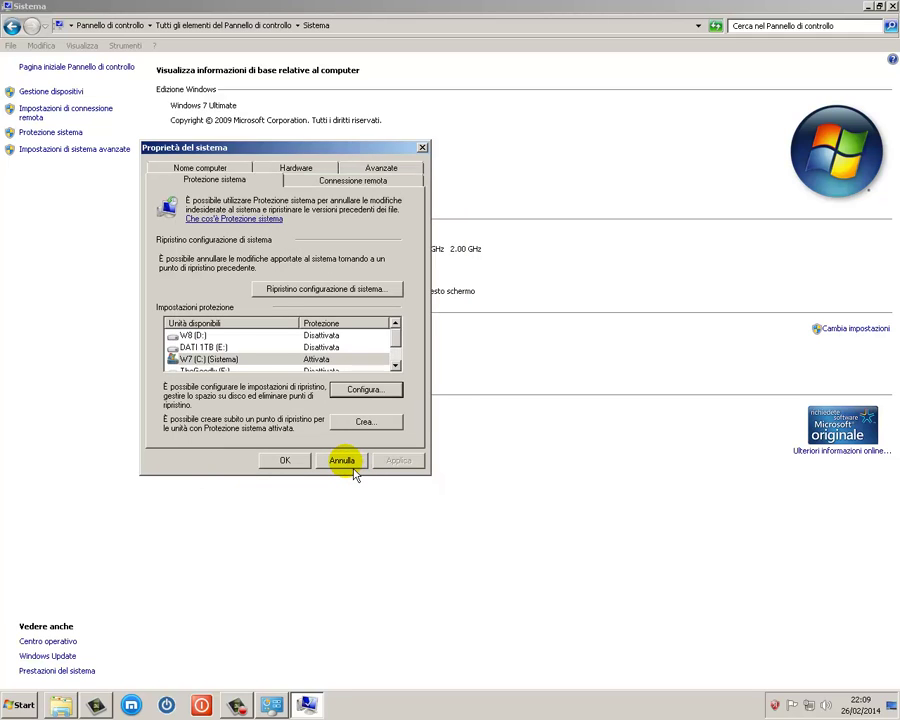
left_click(352, 466)
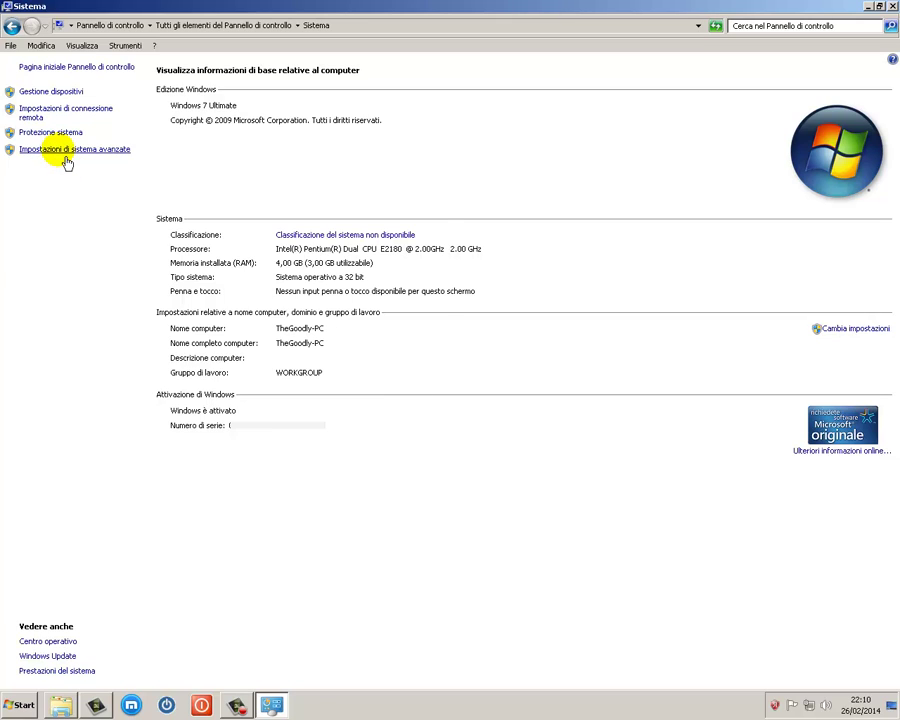
Open the advanced system settings and review the performance options for visual effects, advanced settings and program execution protection, then cancel
left_click(64, 157)
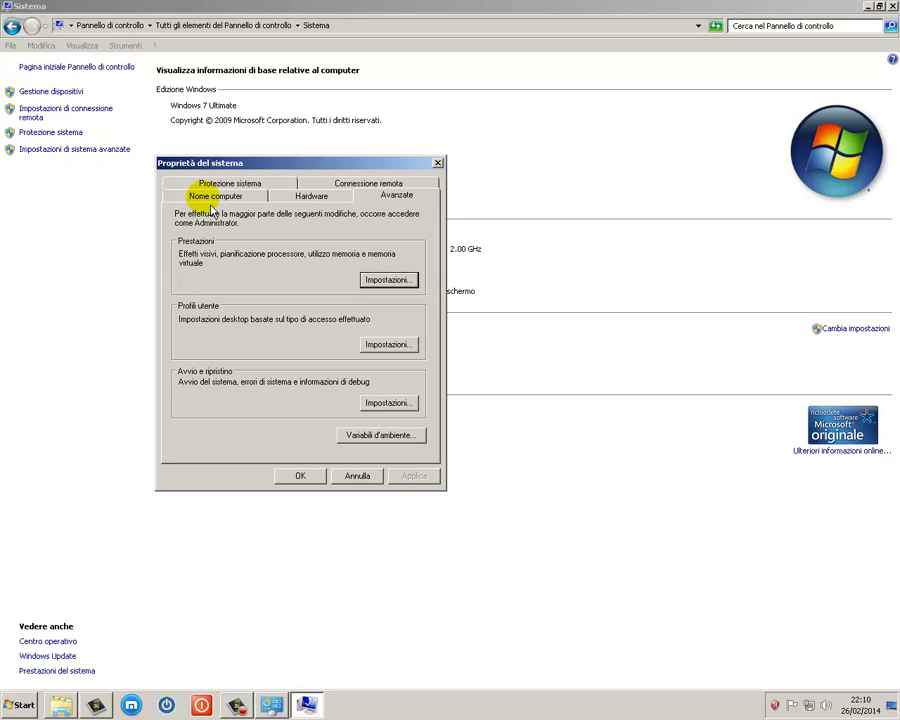
left_click(386, 287)
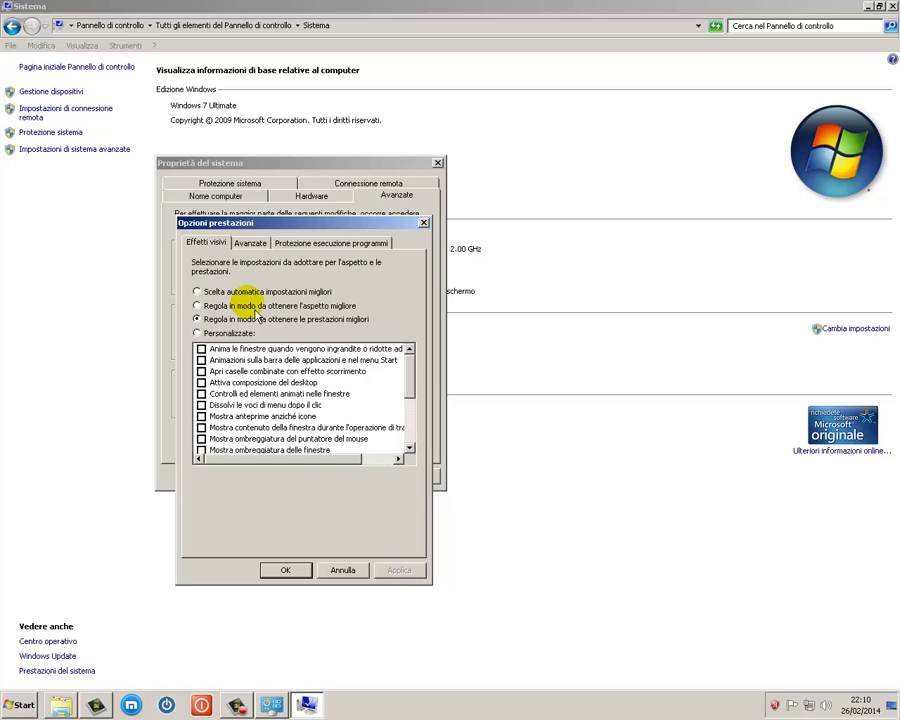
left_click(252, 244)
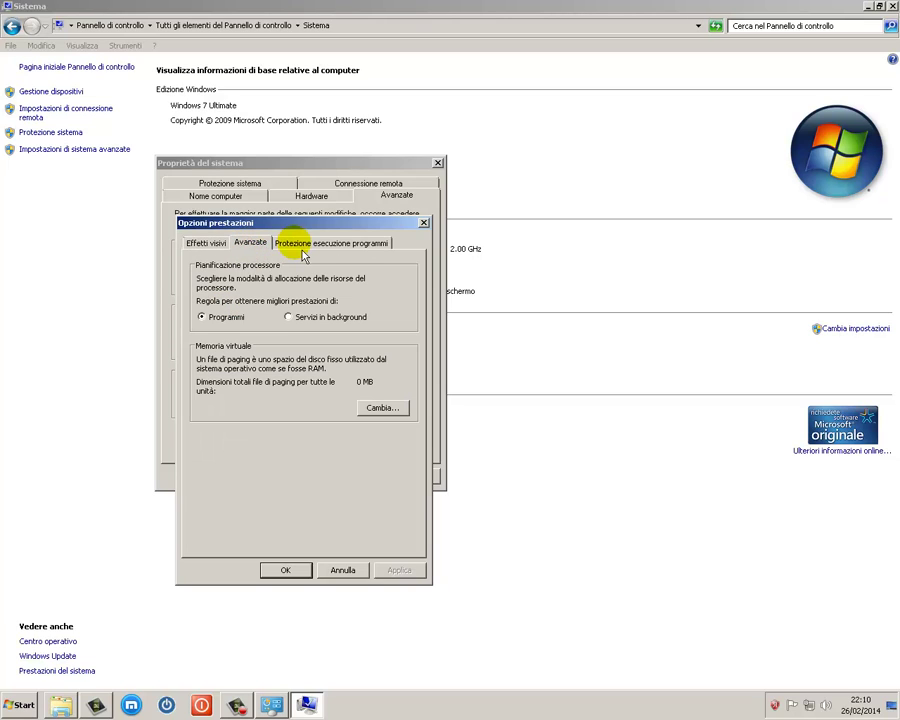
left_click(332, 242)
left_click(343, 570)
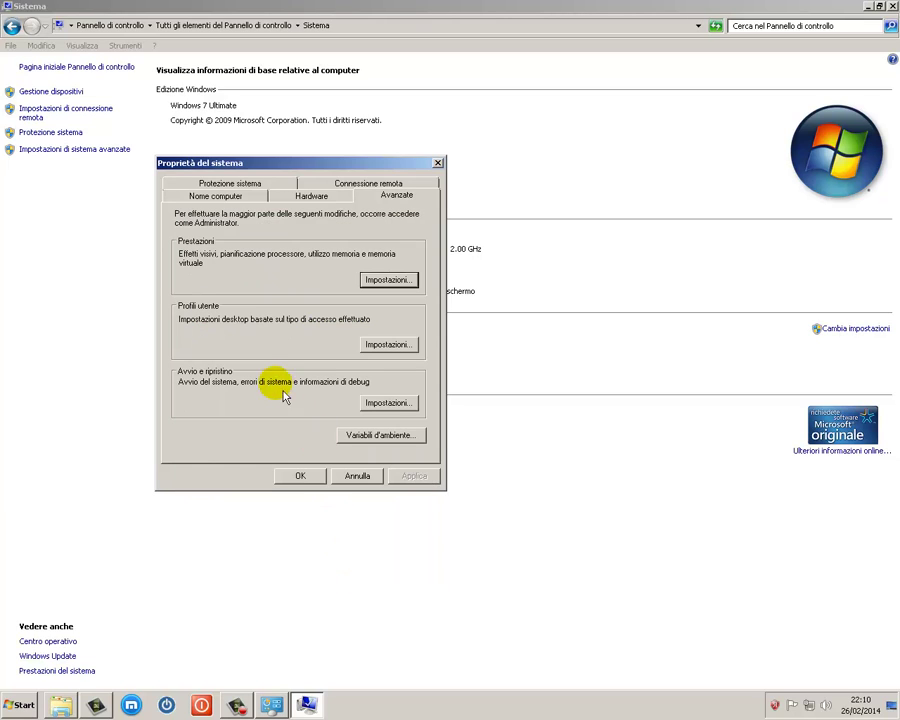
In the startup and recovery settings, try switching the default operating system between Windows 7 and Windows 8, ending on Windows 7
left_click(404, 409)
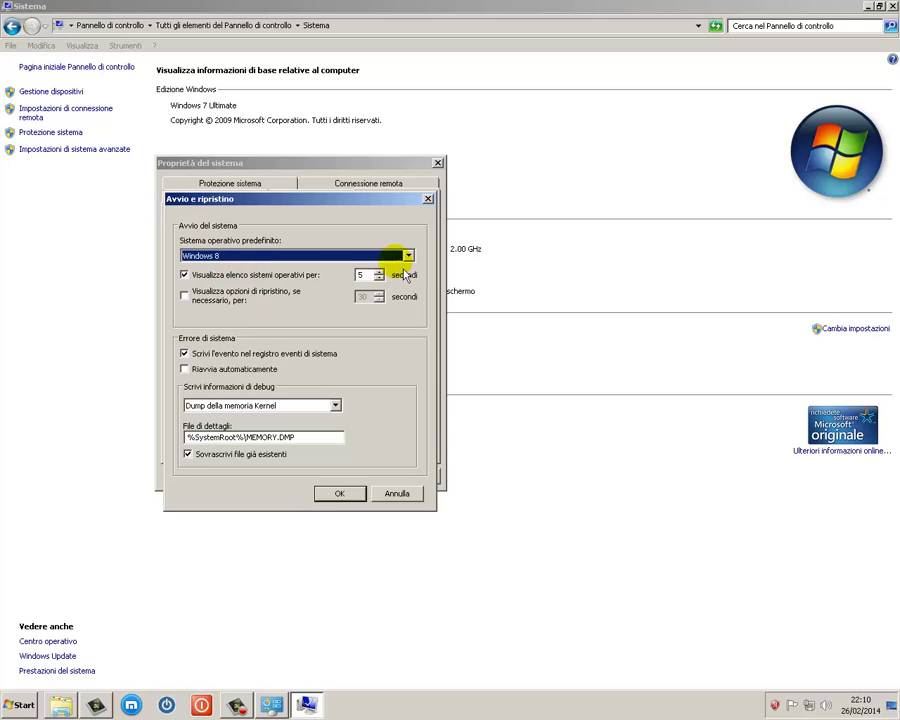
left_click(408, 256)
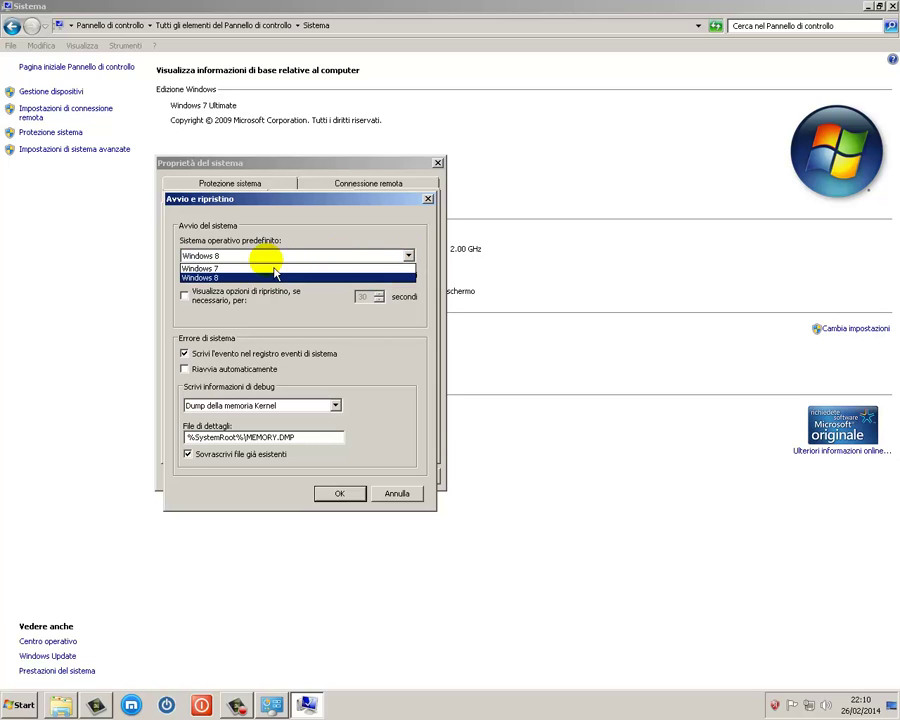
left_click(234, 269)
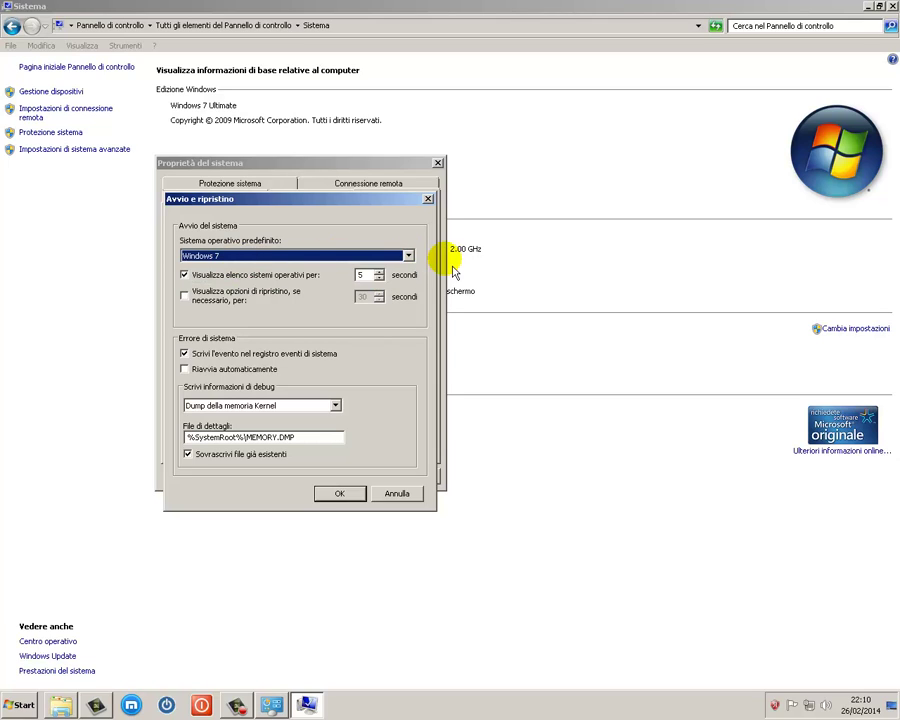
left_click(408, 255)
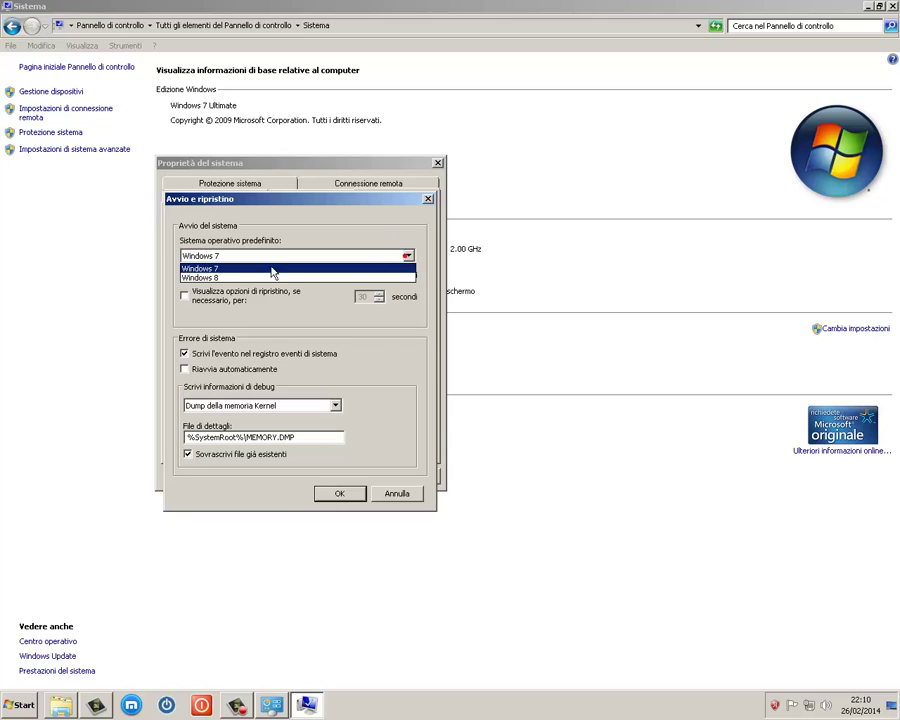
left_click(245, 278)
left_click(408, 256)
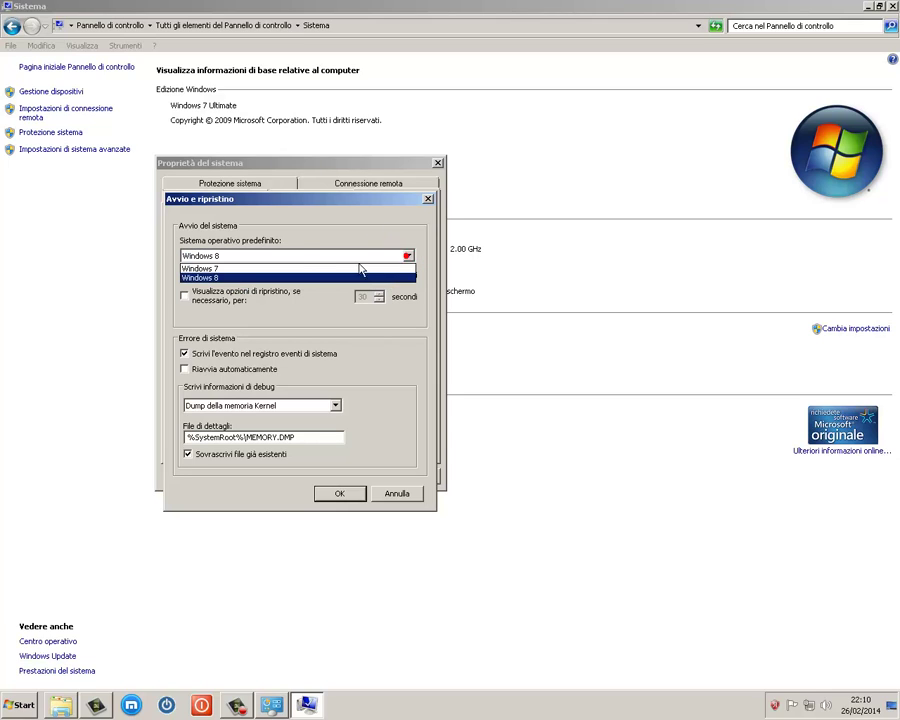
left_click(283, 277)
left_click(404, 253)
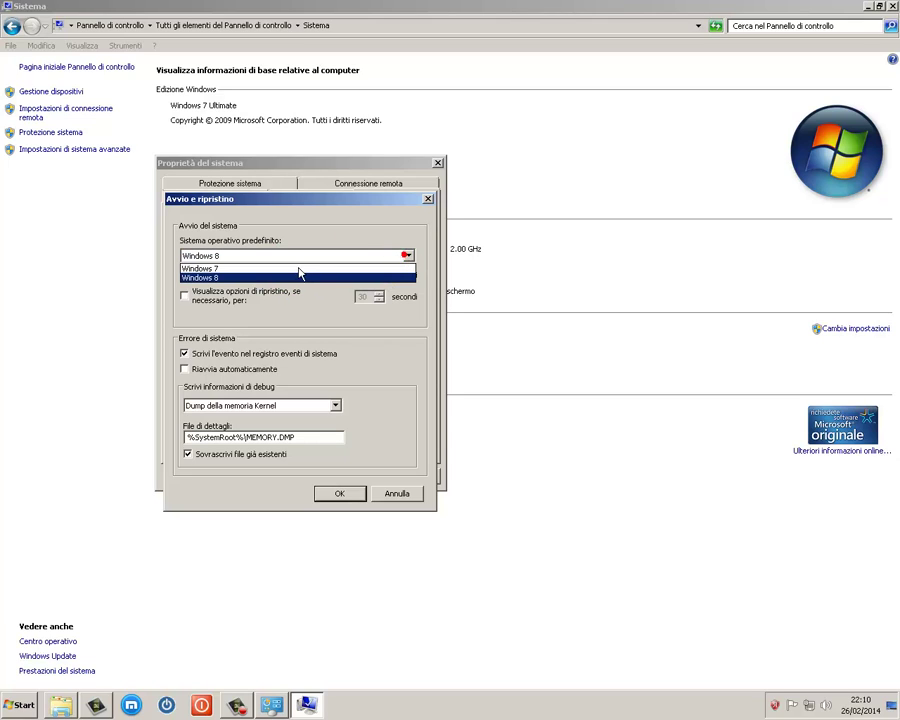
left_click(243, 268)
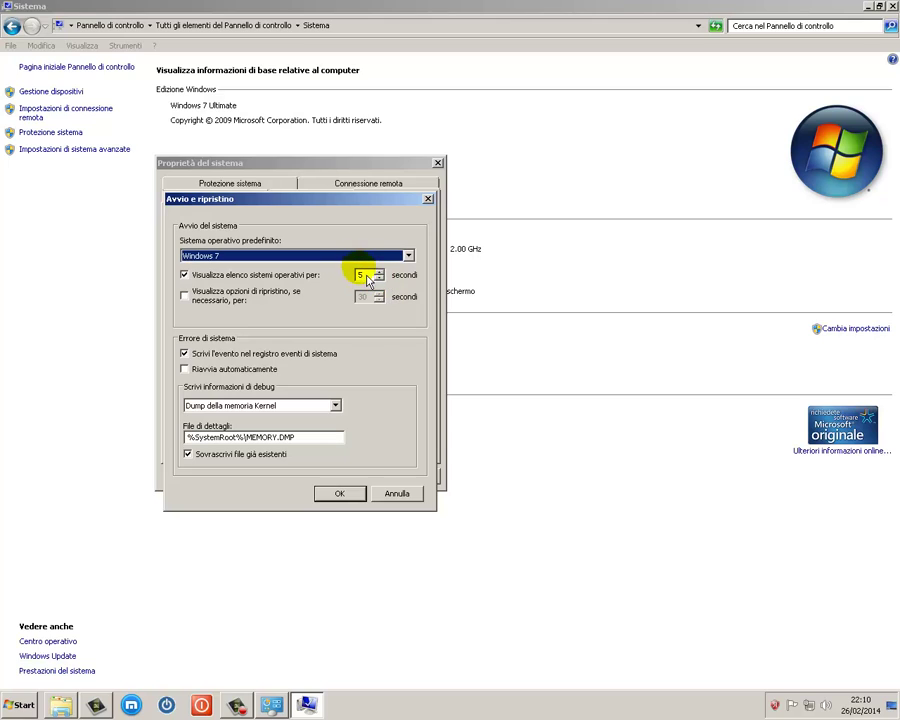
left_click(409, 255)
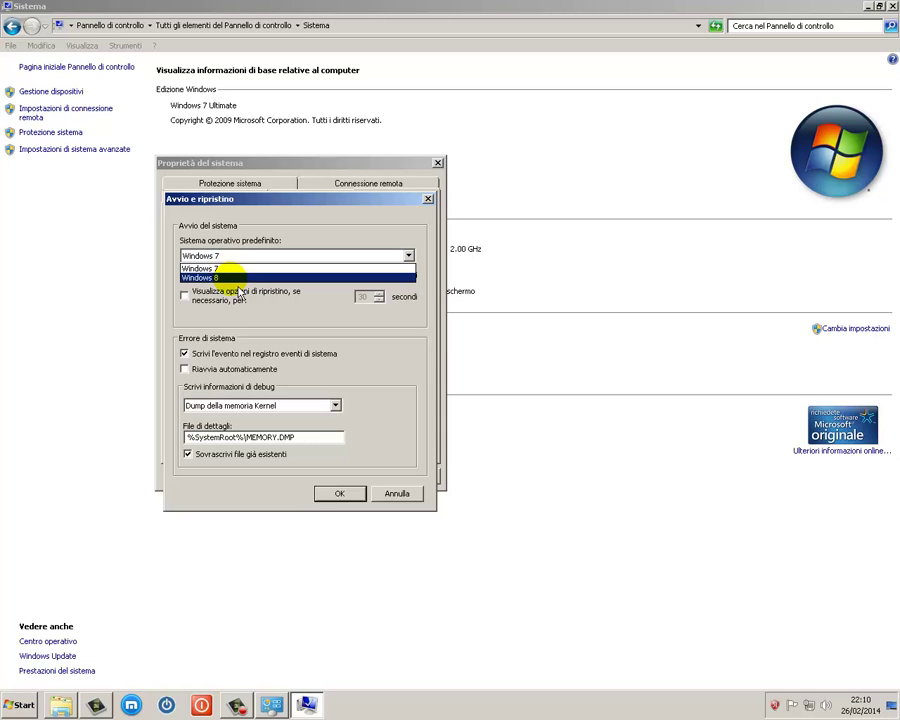
left_click(243, 303)
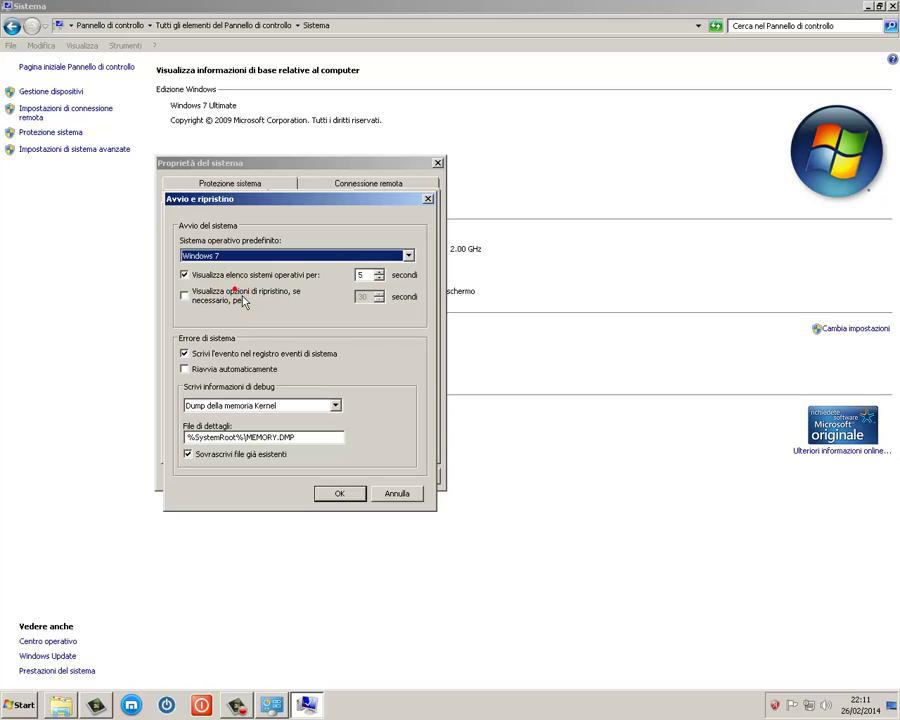
Try enabling the display of recovery options for 24 seconds, and discard the startup and recovery changes
left_click(185, 296)
double_click(363, 297)
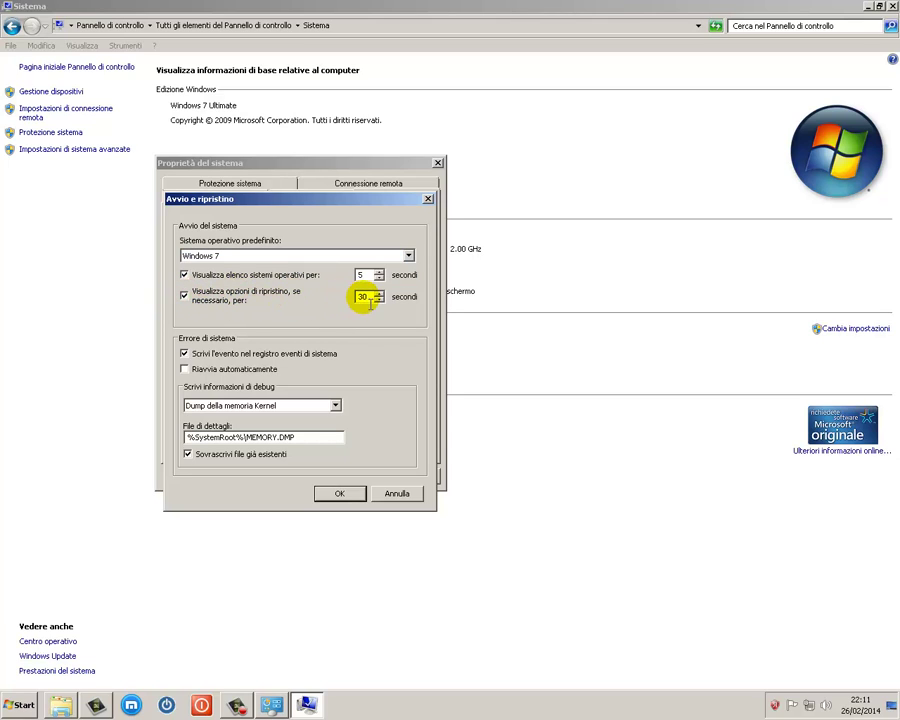
left_click(380, 300)
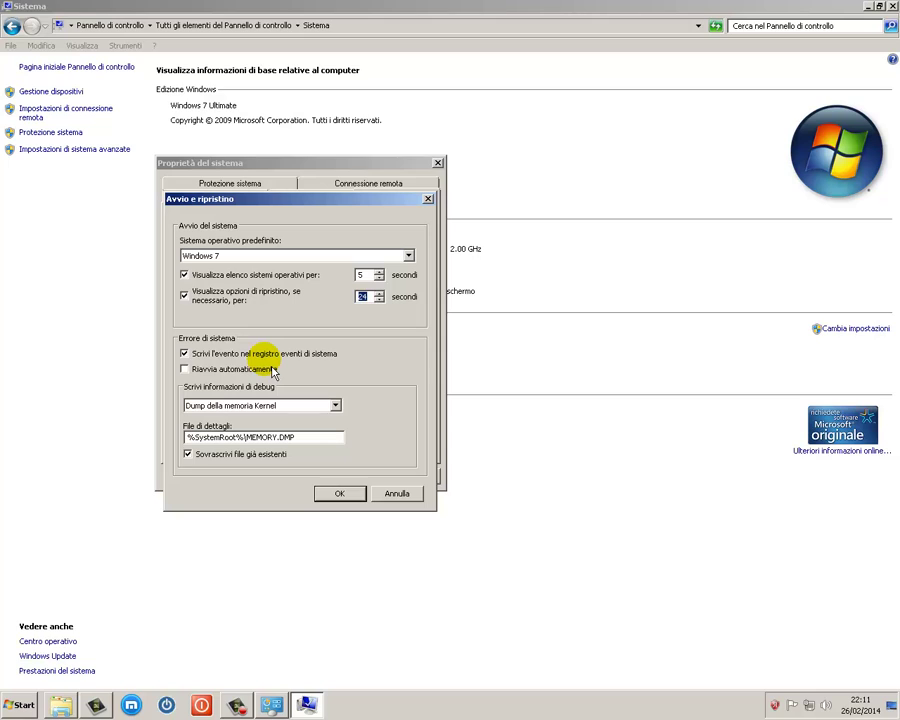
left_click(396, 494)
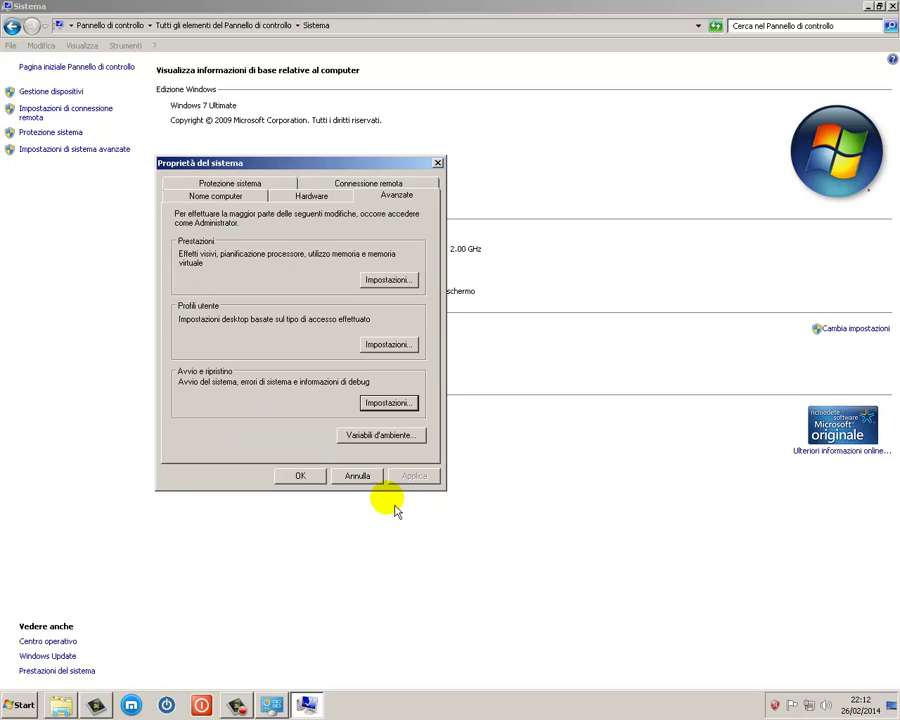
Review the full computer name and the workgroup in the computer name settings
left_click(219, 203)
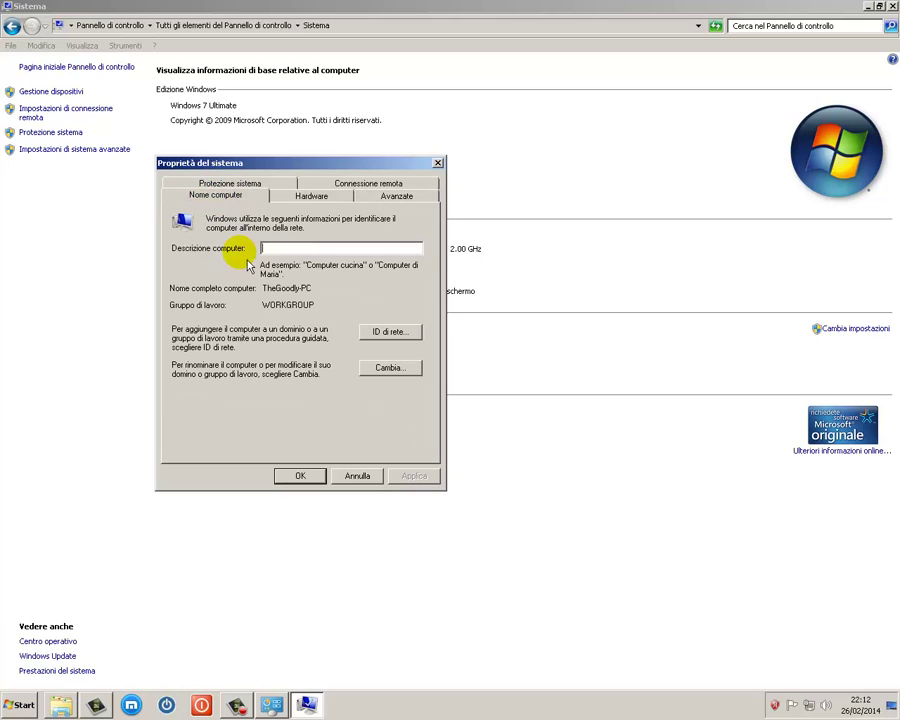
double_click(310, 289)
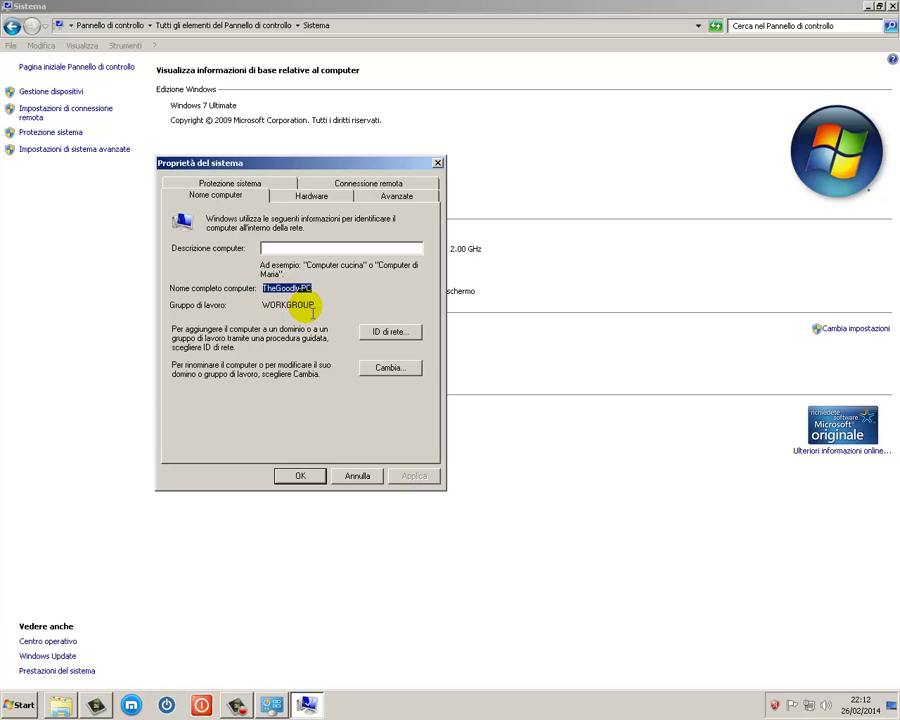
left_click(302, 305)
double_click(314, 306)
Open the computer name and domain changes, inspect the editable computer name and workgroup fields, and cancel
left_click(395, 374)
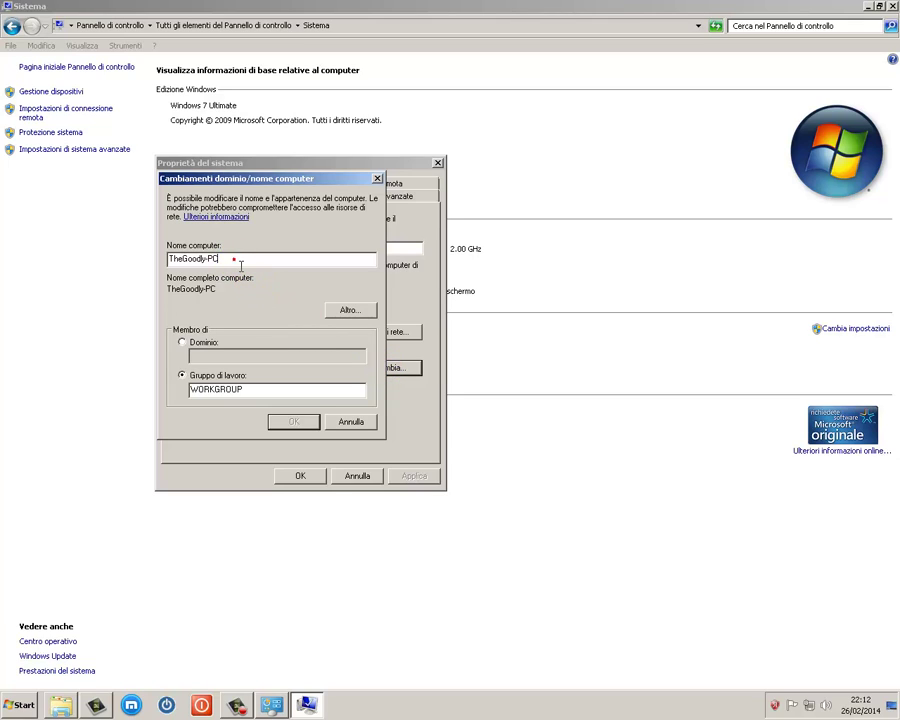
left_click_drag(241, 265, 132, 263)
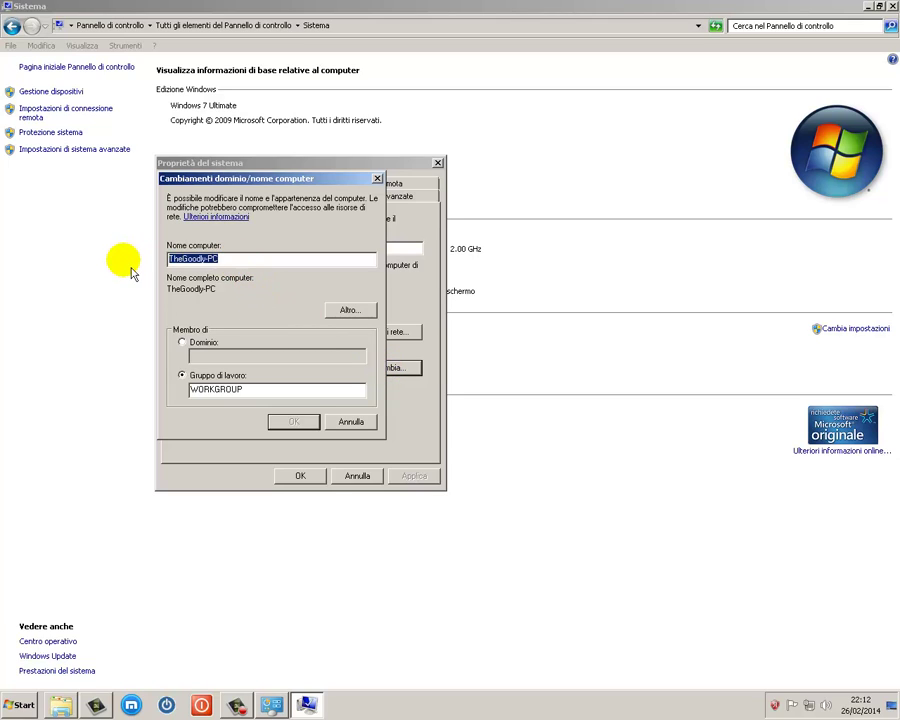
left_click_drag(249, 388, 72, 396)
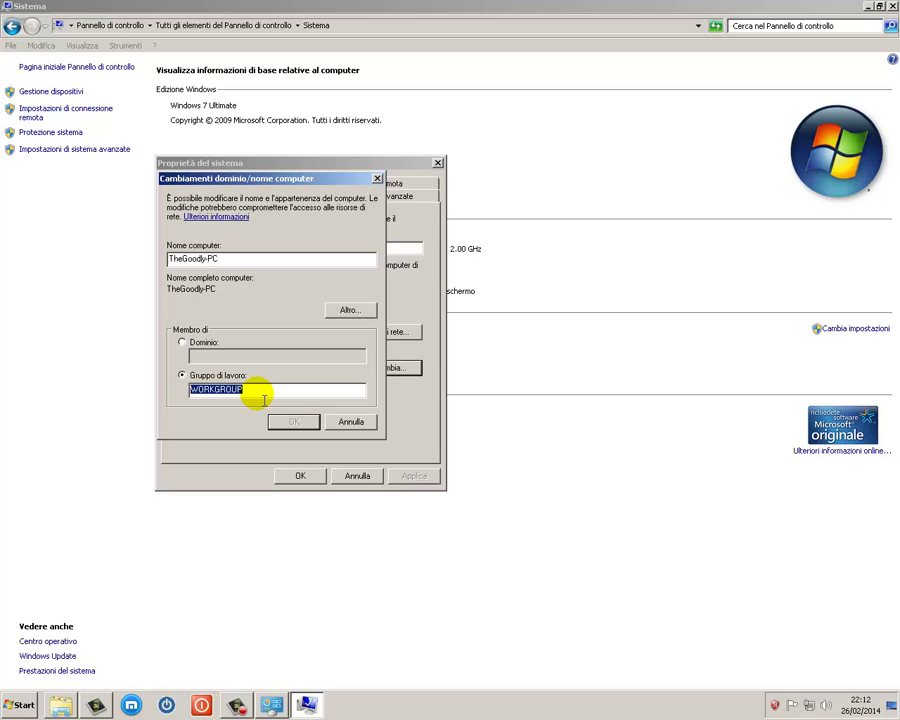
left_click(360, 423)
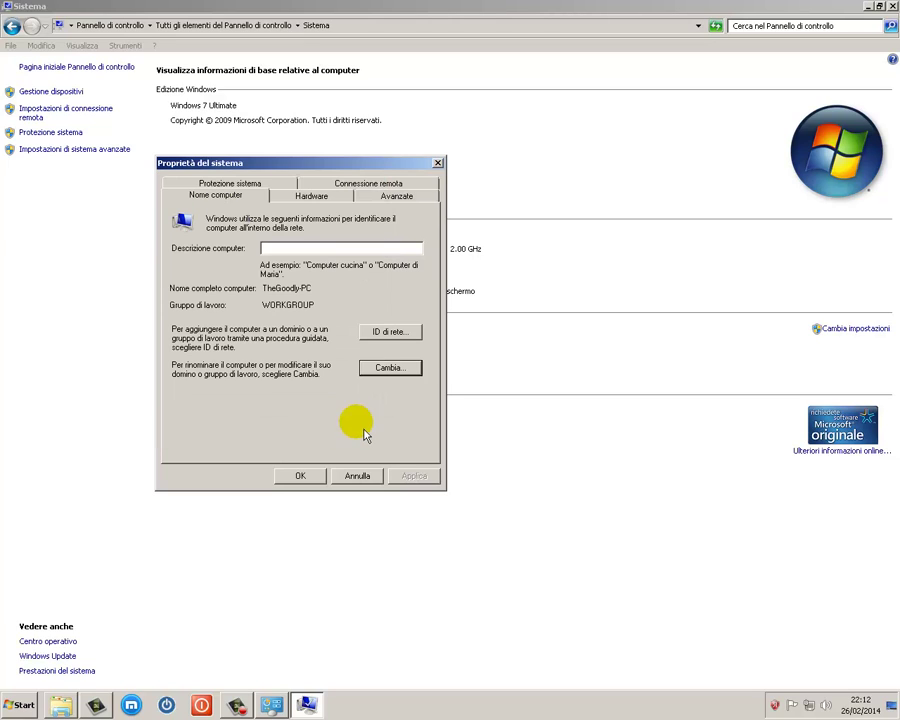
View the device manager from the hardware settings and close it
left_click(310, 197)
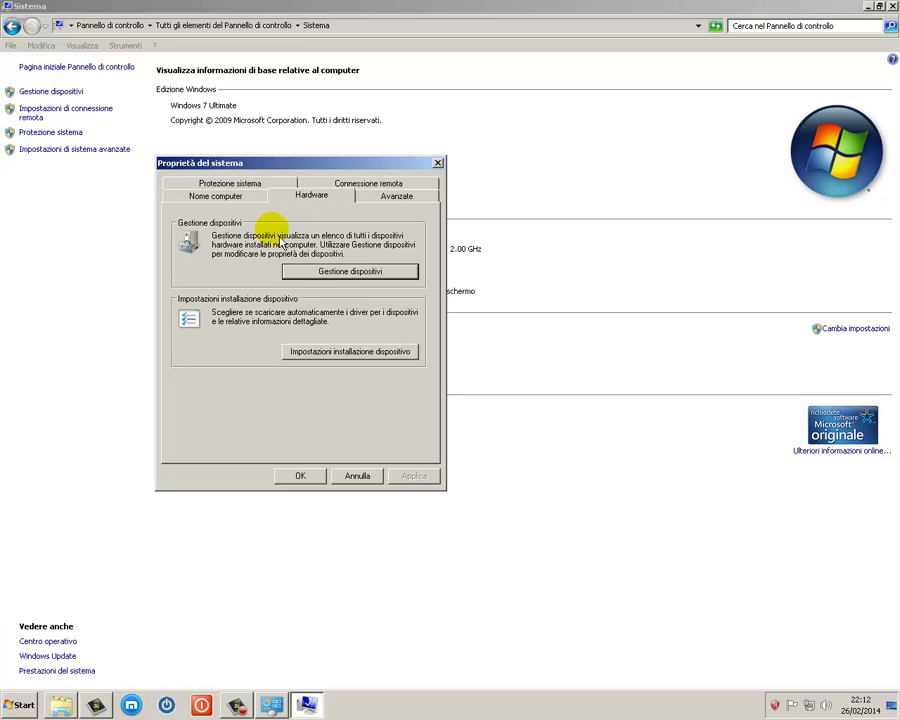
left_click(347, 283)
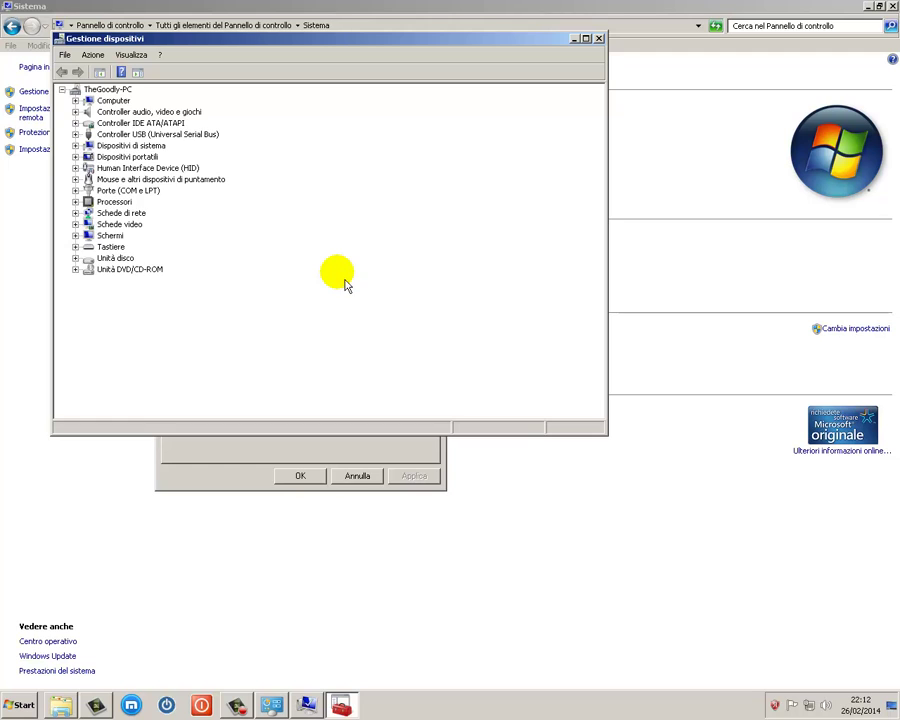
left_click(599, 38)
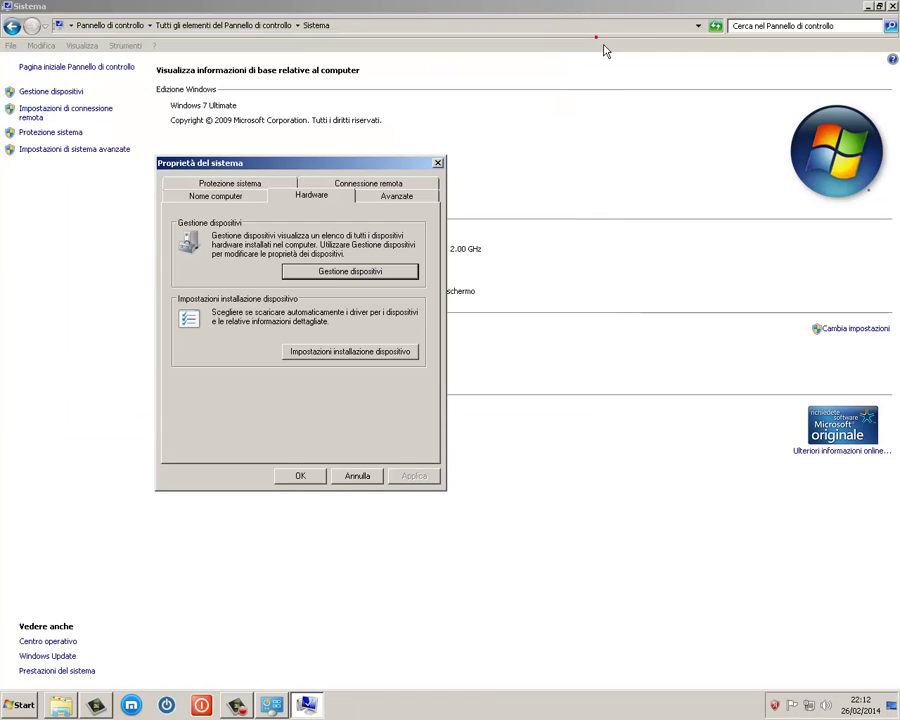
In the device installation settings, try the automatic driver download option and switch back to Chiedi ogni volta
left_click(326, 362)
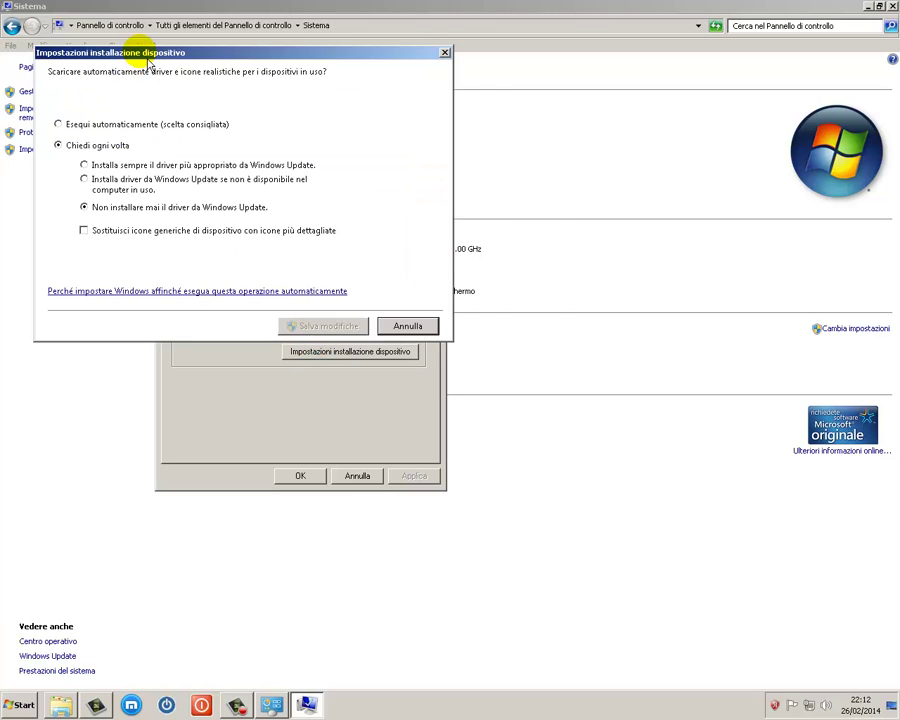
left_click_drag(150, 62, 492, 213)
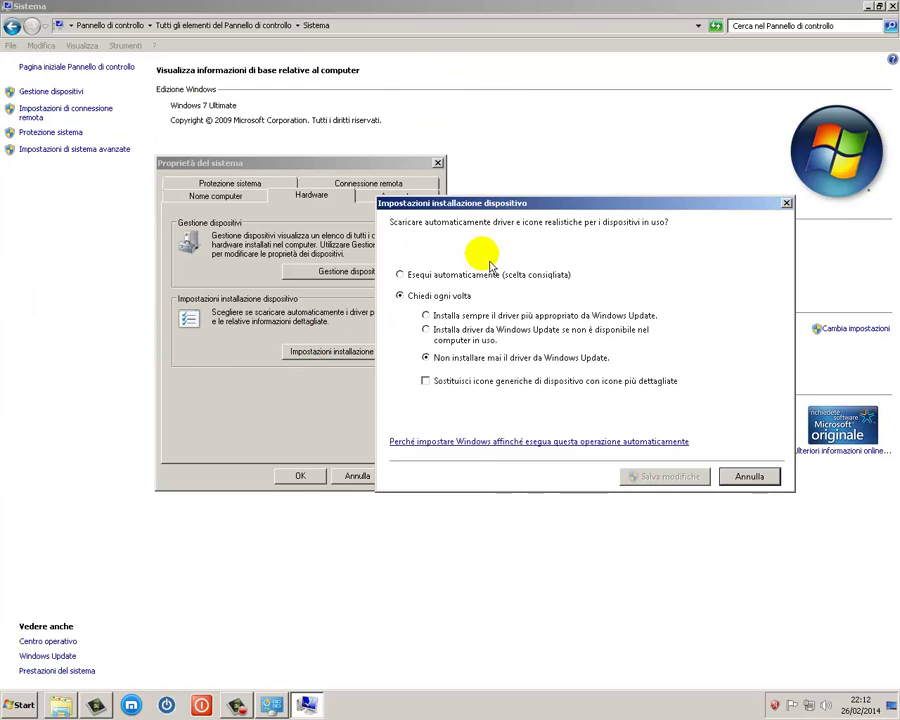
left_click(402, 277)
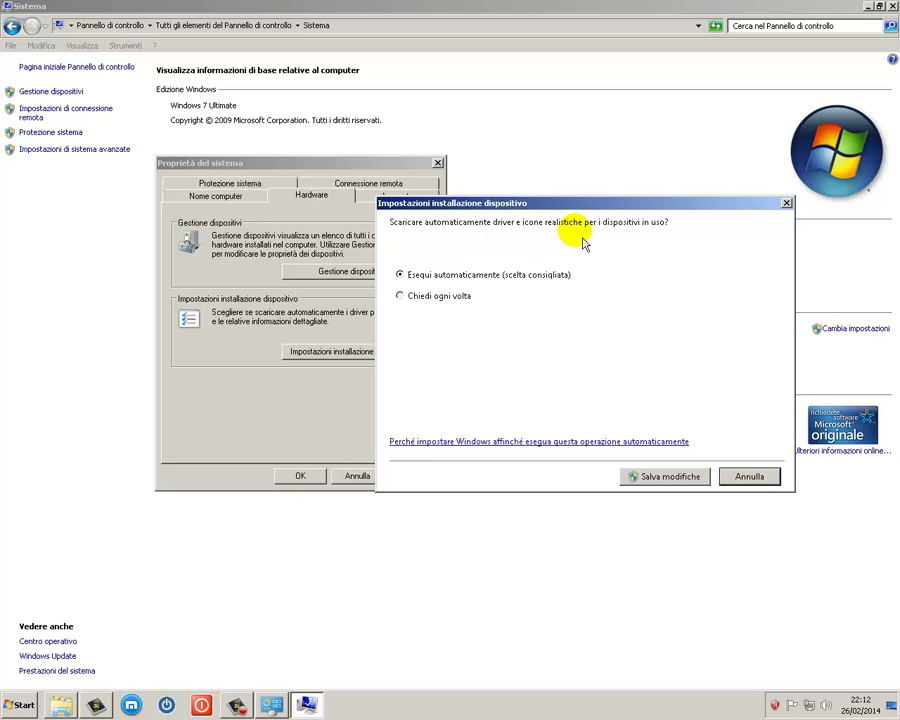
left_click(402, 298)
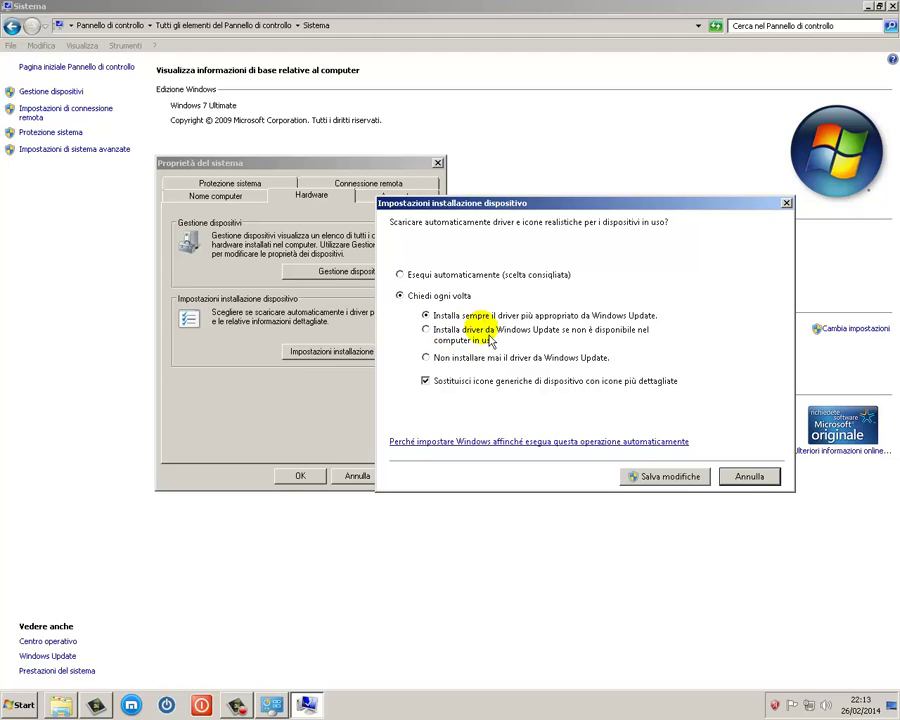